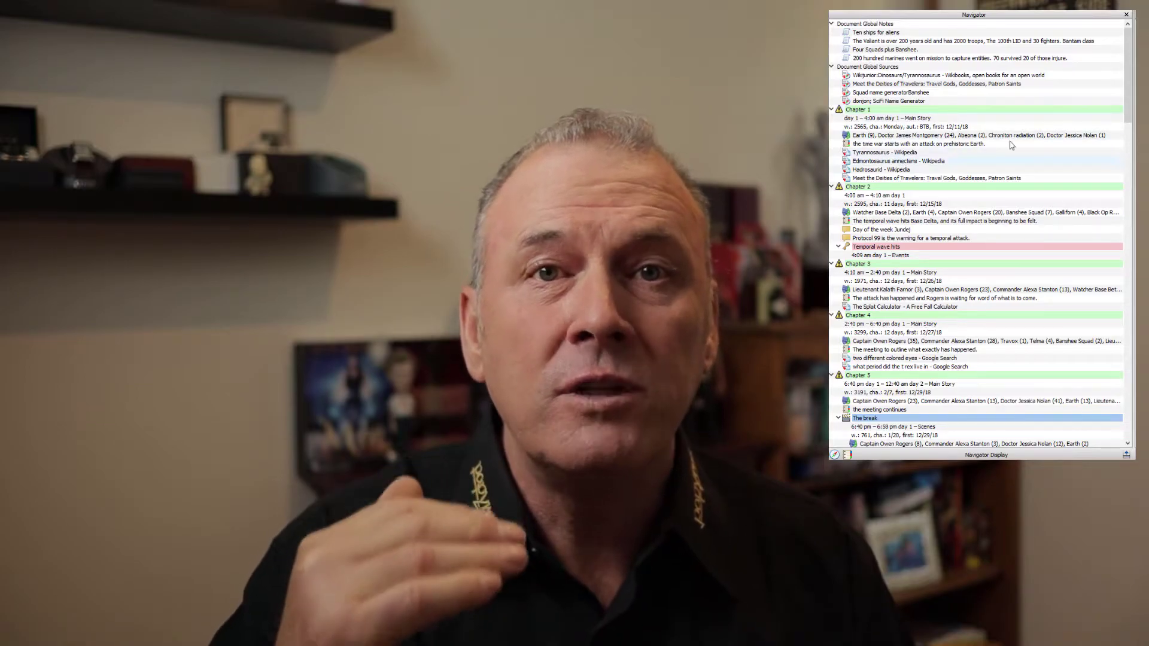
# Step: Collapse and re-expand Chapter 2 and the Temporal wave hits scene, then collapse Chapters 4 and 5
pyautogui.moveTo(1132, 100); pyautogui.dragTo(1132, 111)
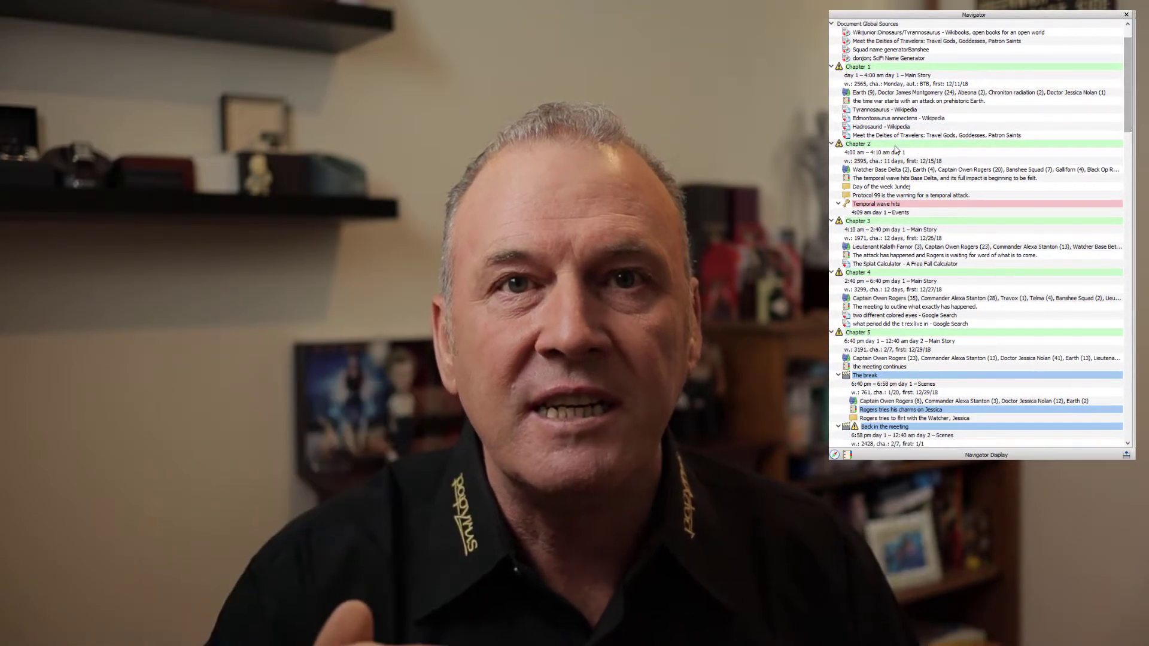
pyautogui.click(832, 144)
pyautogui.click(831, 145)
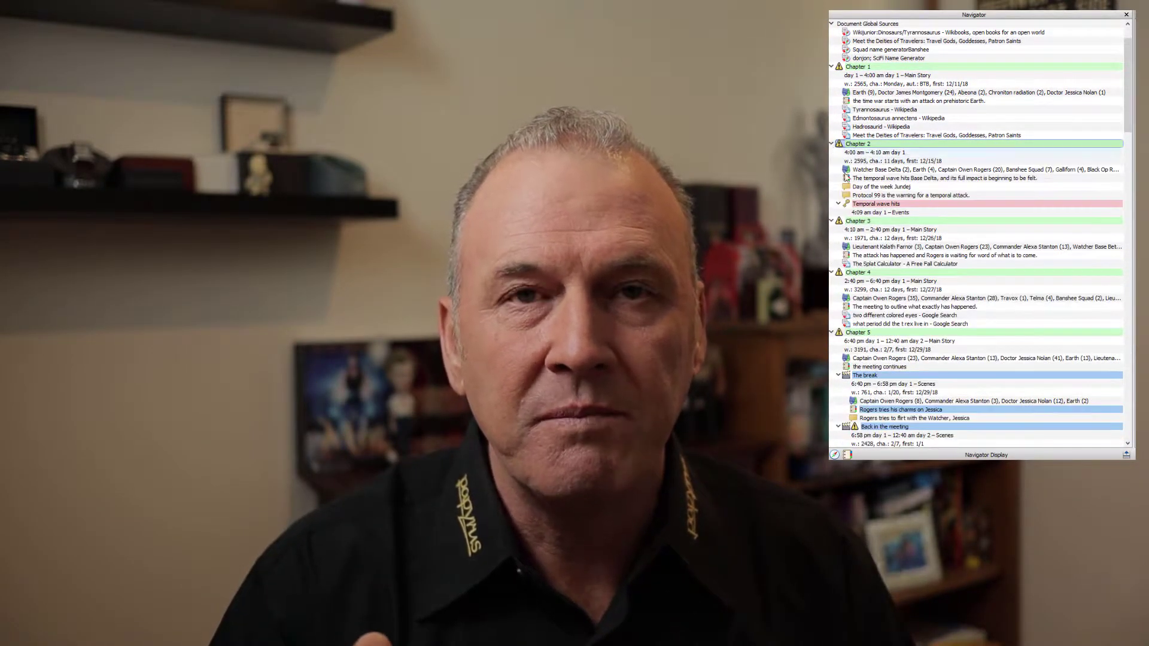
pyautogui.click(838, 204)
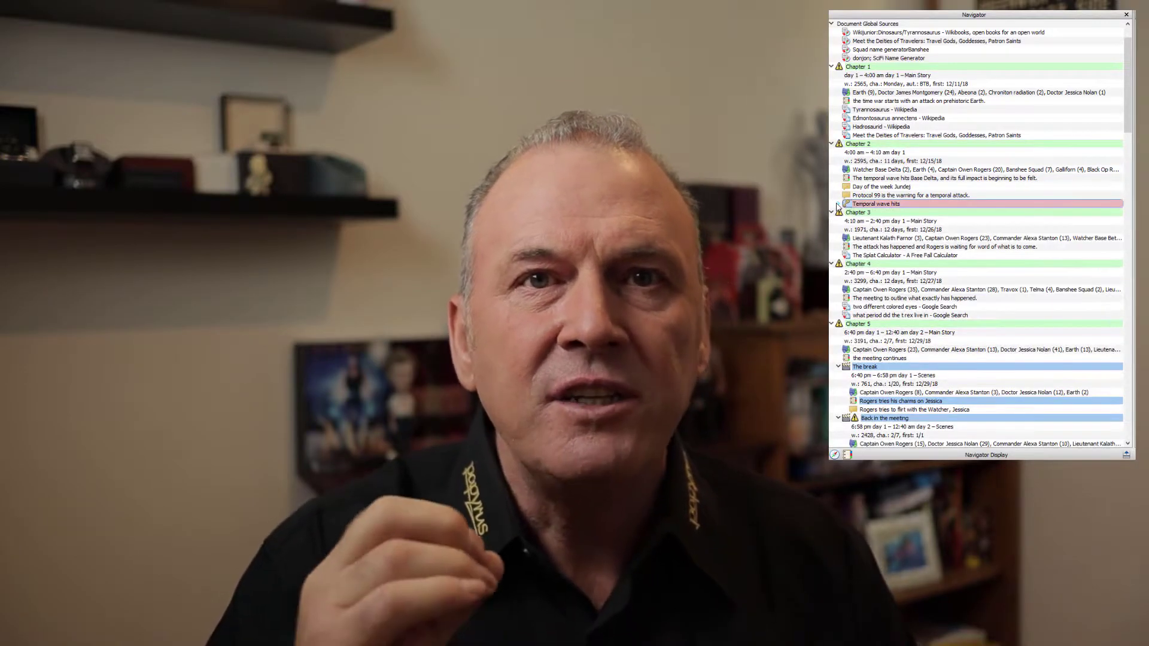
pyautogui.click(838, 204)
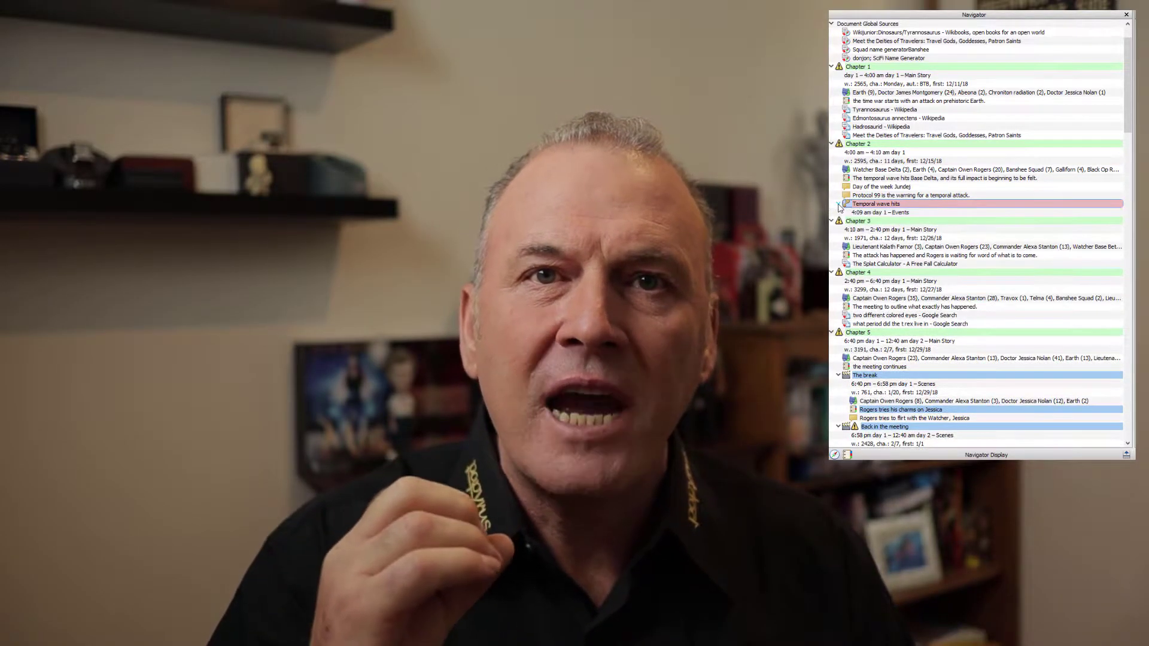
pyautogui.click(832, 273)
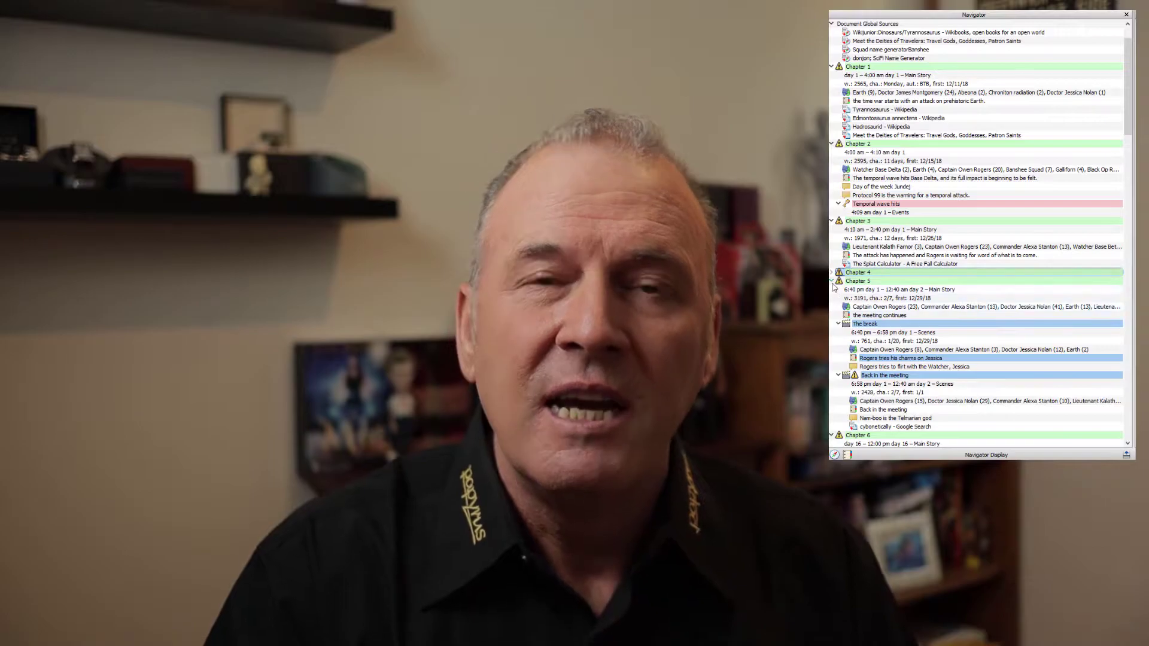
pyautogui.click(832, 281)
# Step: Show the Navigator detail panel and browse the chapter's notes, sources, abstract and characters
pyautogui.click(1126, 454)
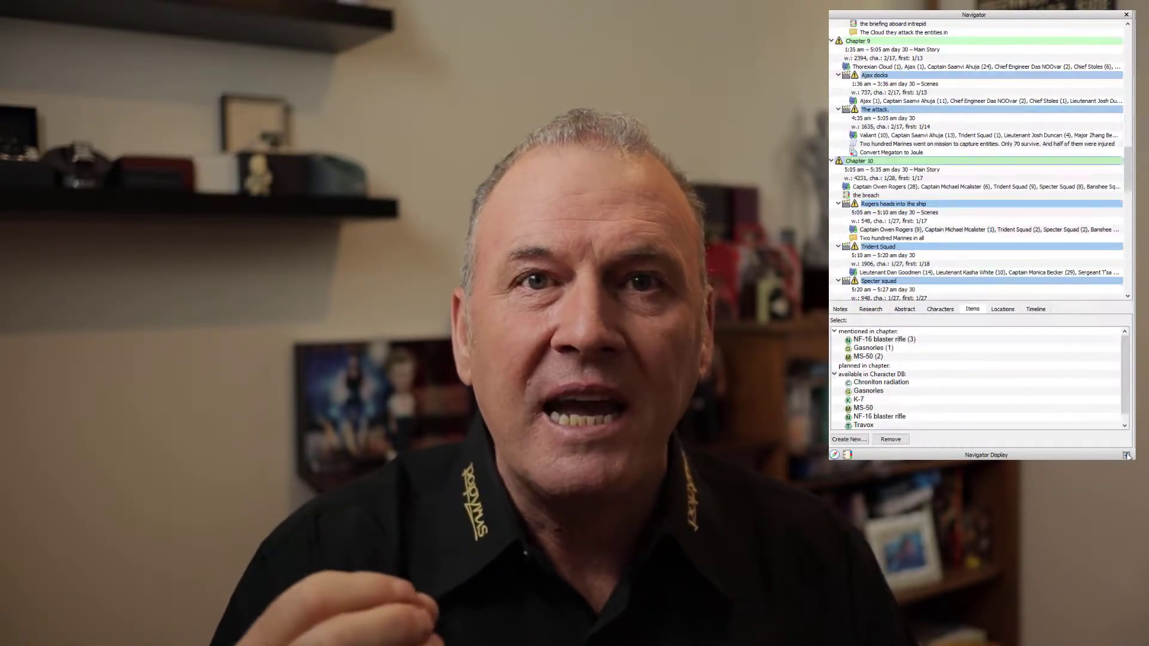
pyautogui.click(840, 309)
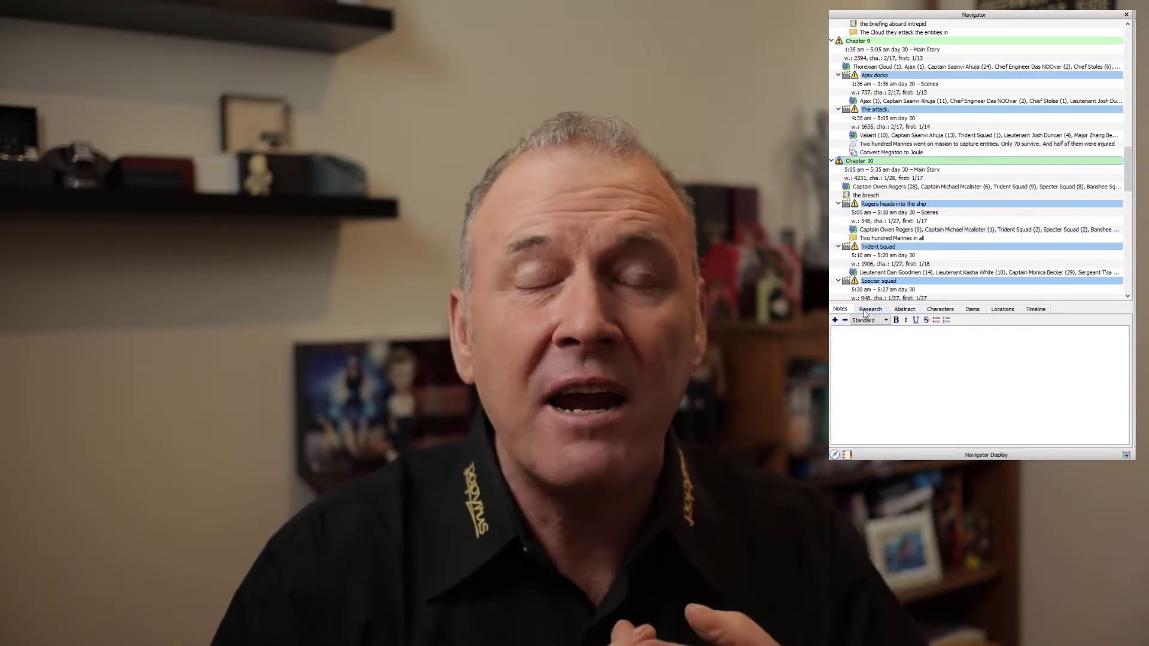
pyautogui.click(871, 309)
pyautogui.click(904, 309)
pyautogui.click(941, 309)
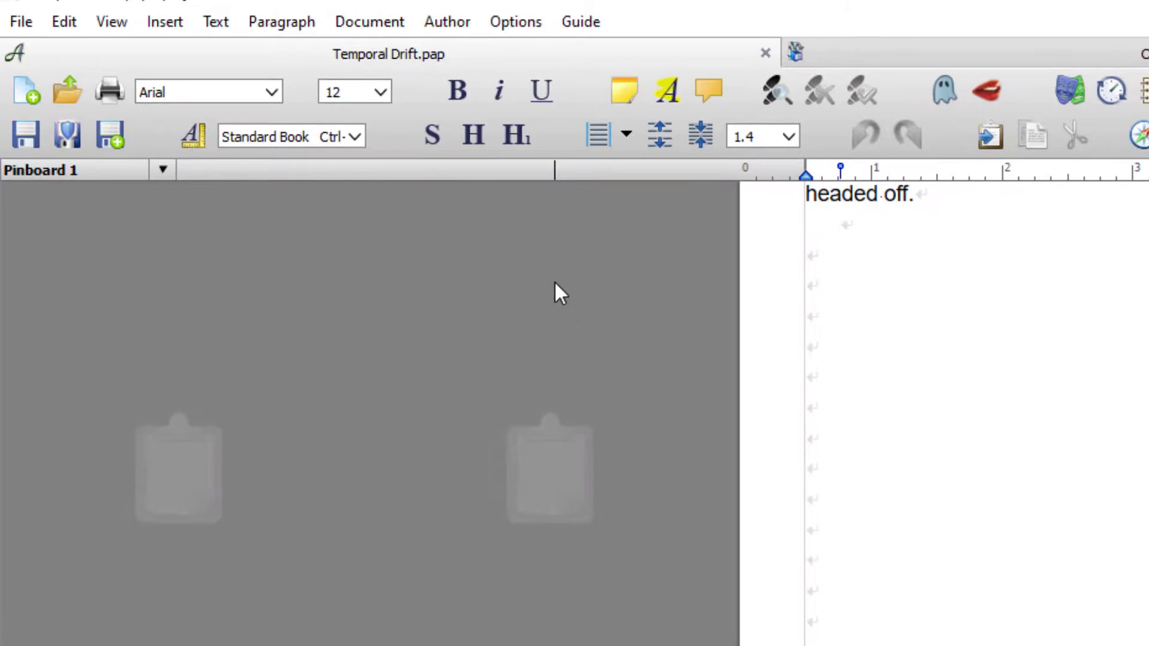
# Step: Bring up the authoring tools list to reach the Navigator
pyautogui.click(439, 26)
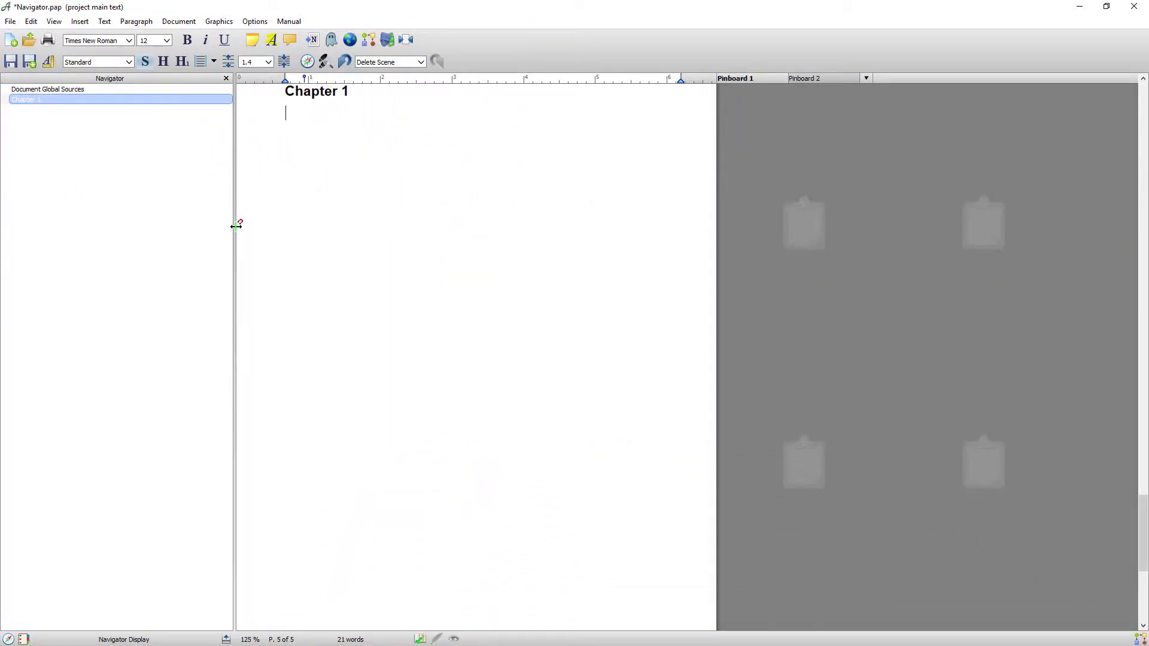
pyautogui.moveTo(234, 225); pyautogui.dragTo(385, 225)
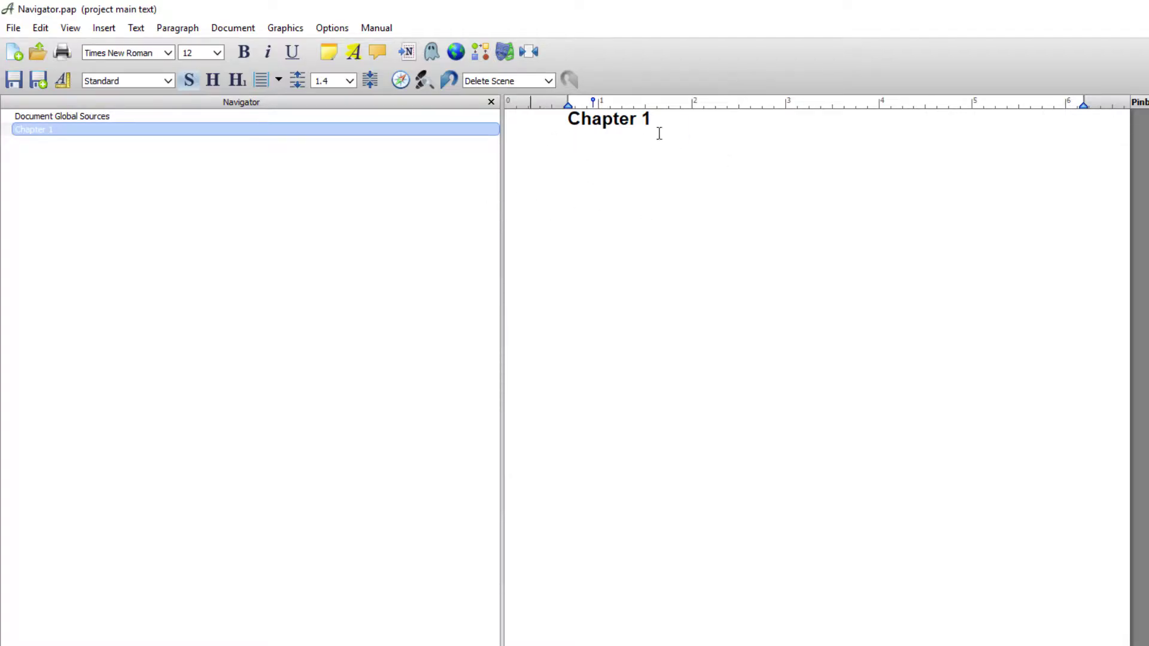
# Step: Add a new scene under Chapter 1 with the note 'It all starts here.'
pyautogui.rightClick(282, 134)
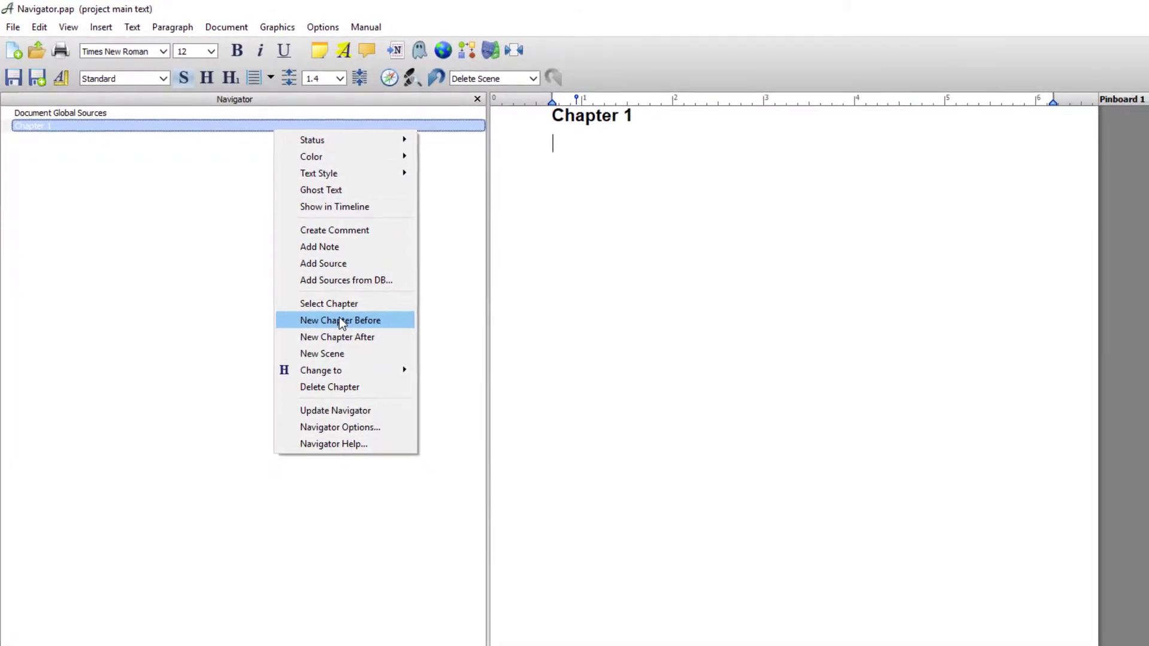
pyautogui.click(335, 354)
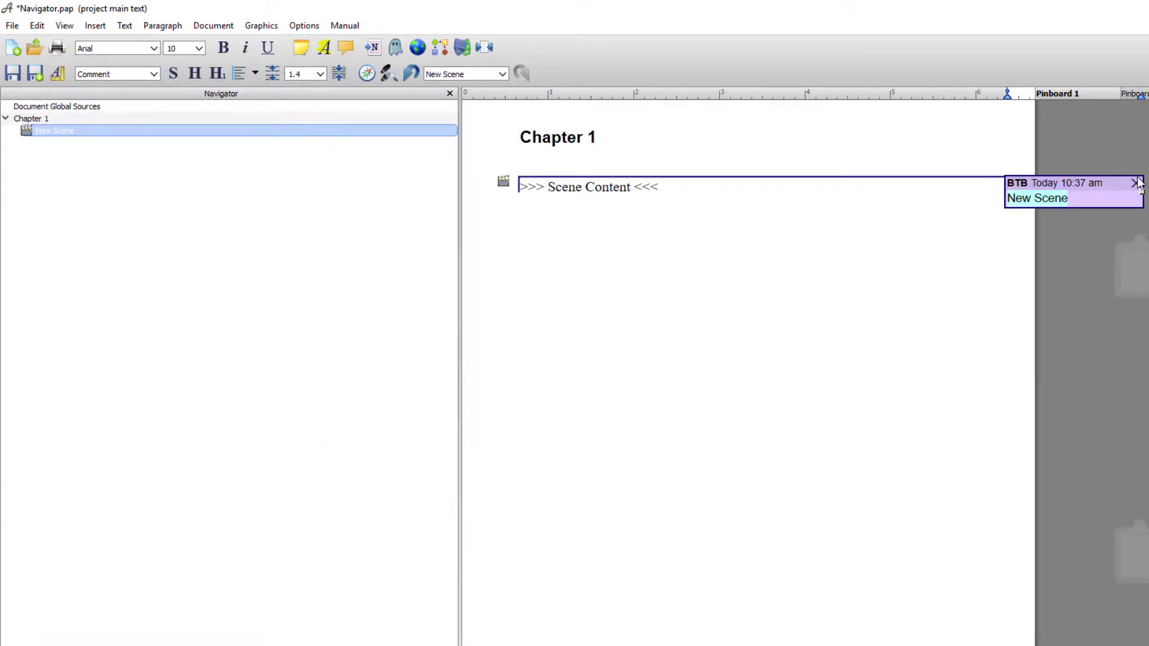
pyautogui.click(1086, 204)
pyautogui.press('BackSpace')
pyautogui.press('BackSpace')
pyautogui.press('BackSpace')
pyautogui.press('BackSpace')
pyautogui.press('BackSpace')
pyautogui.press('BackSpace')
pyautogui.press('BackSpace')
pyautogui.press('BackSpace')
pyautogui.press('BackSpace')
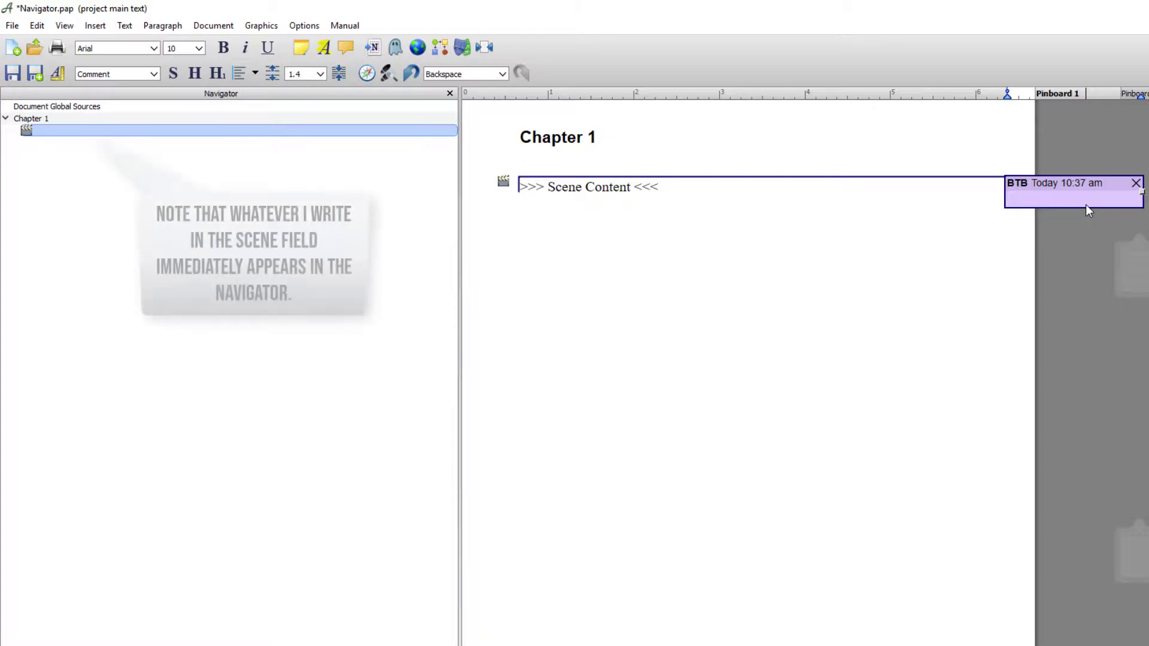
pyautogui.write('It all starts')
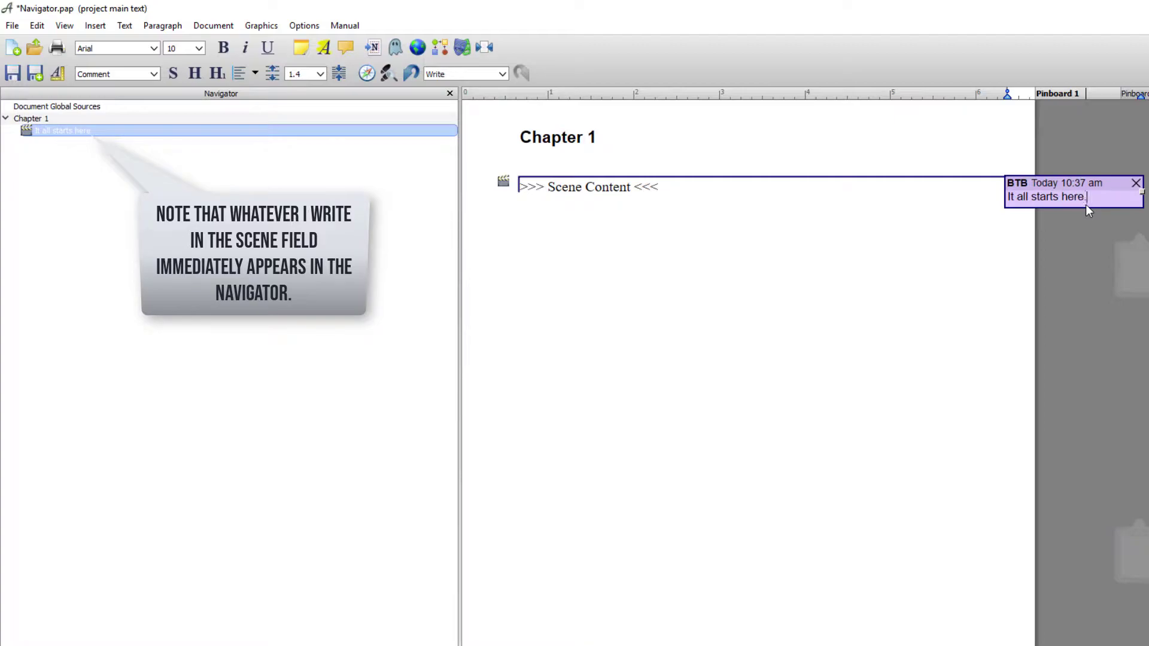
pyautogui.write(' here.')
pyautogui.click(1108, 219)
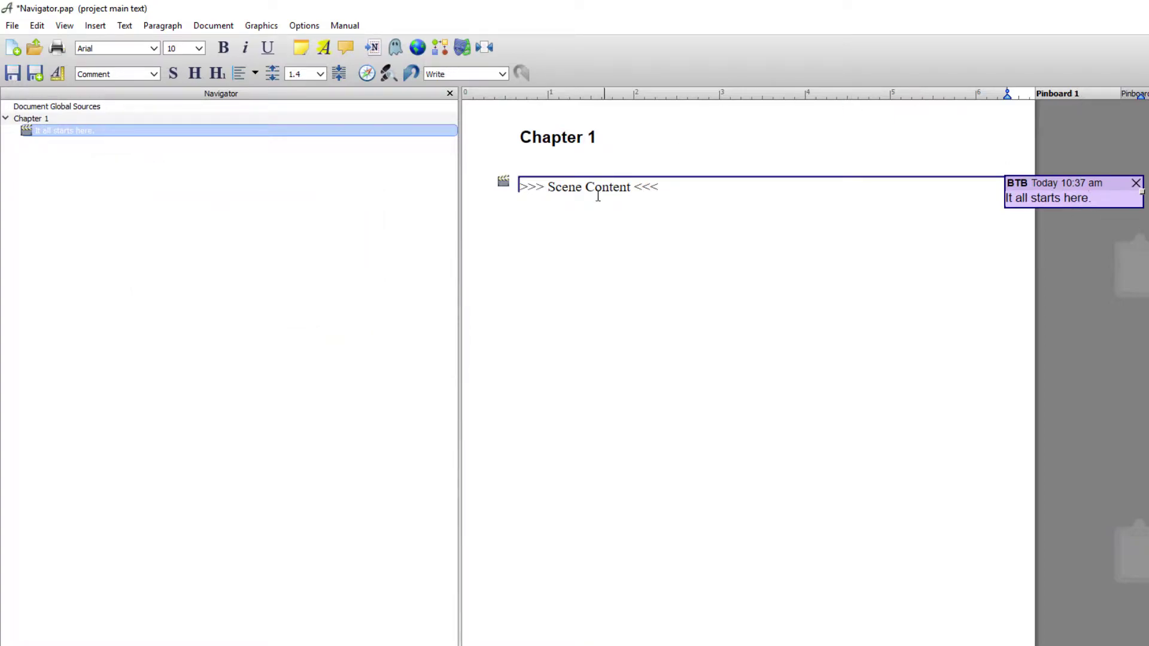
pyautogui.click(672, 186)
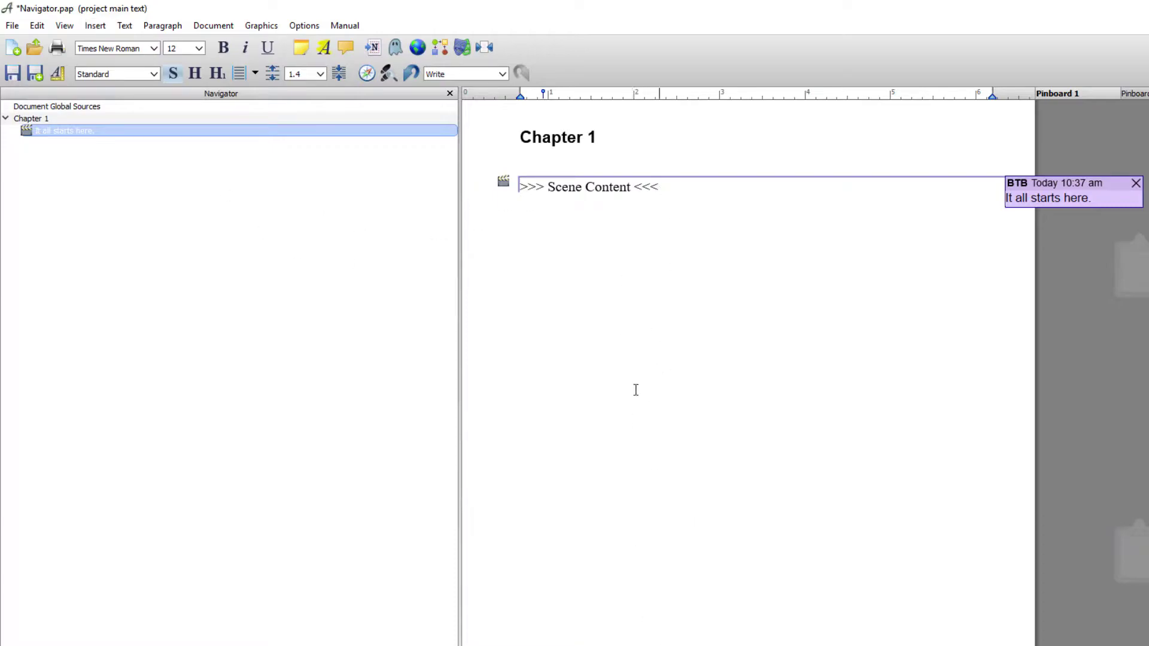
# Step: Insert a page break after the scene, then add a new Chapter 2 after Chapter 1
pyautogui.click(96, 25)
pyautogui.click(107, 48)
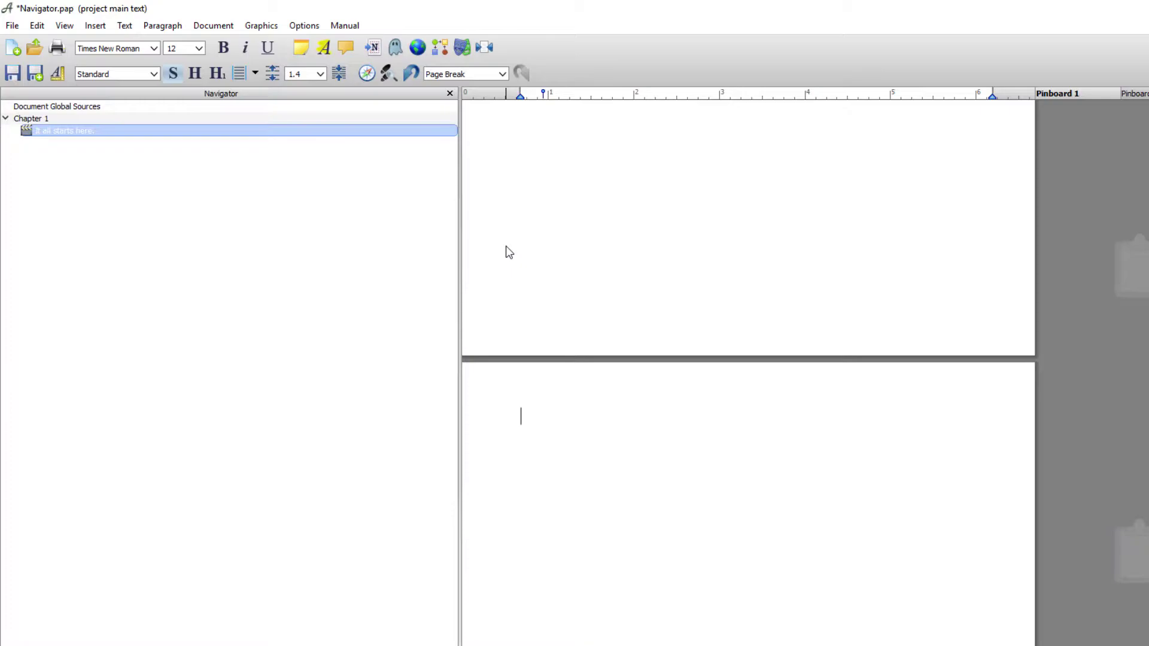
pyautogui.rightClick(108, 120)
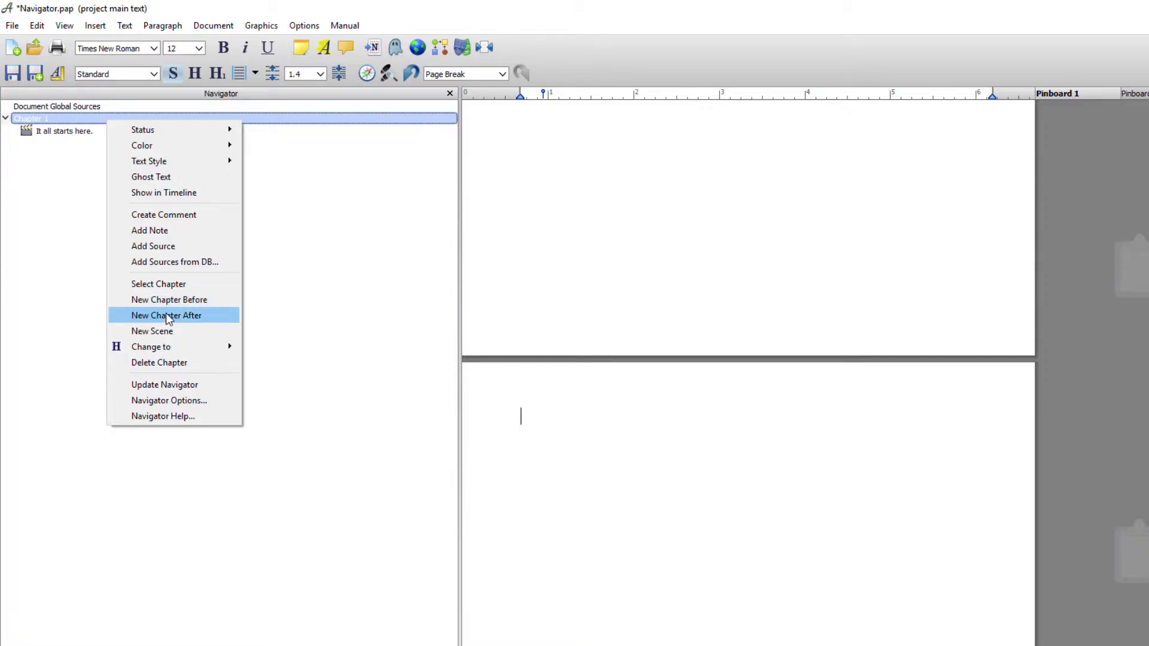
pyautogui.click(168, 318)
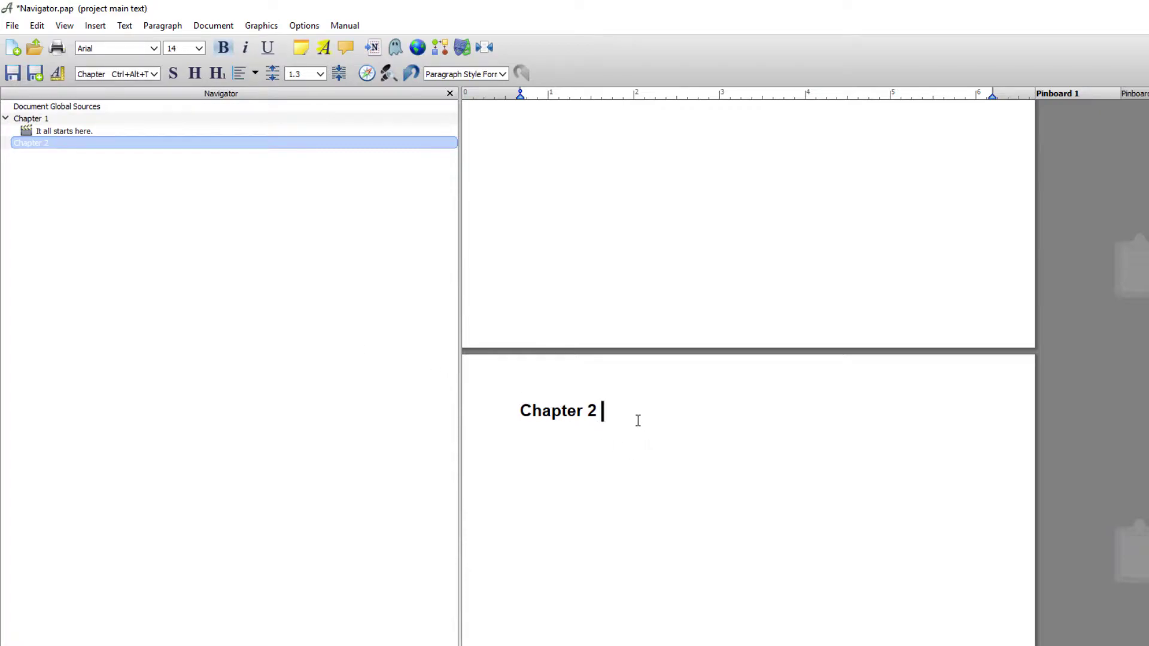
# Step: Add a paragraph below Chapter 2, save, and insert a scene noted 'It starts again!'
pyautogui.press('Return')
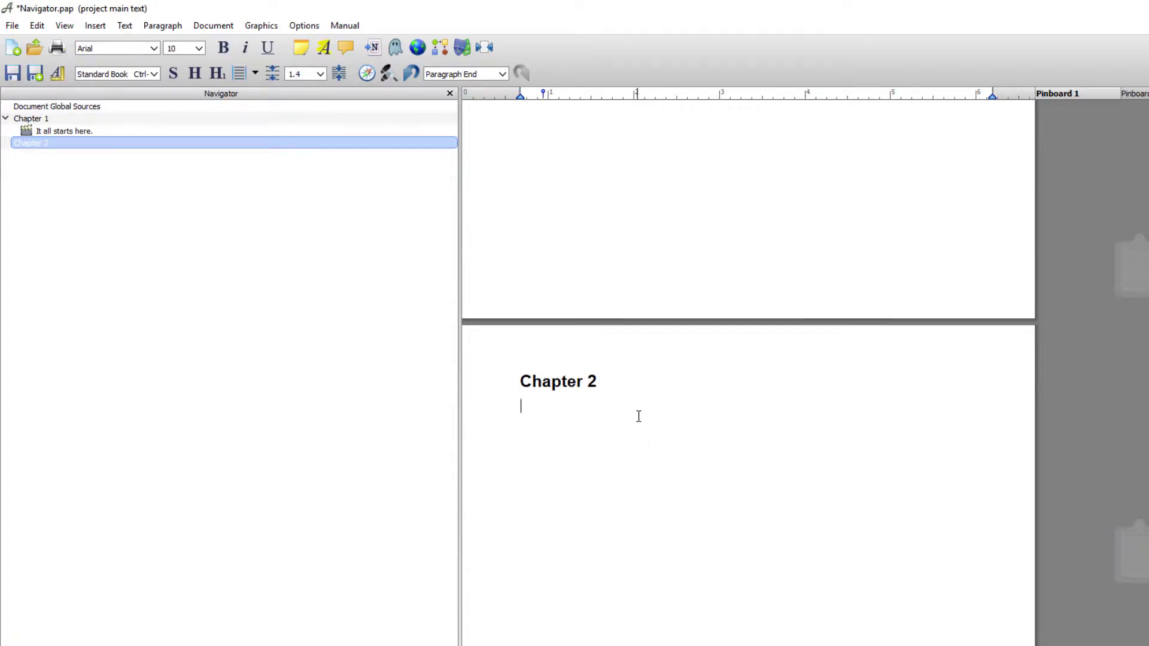
pyautogui.hotkey('ctrl', 's')
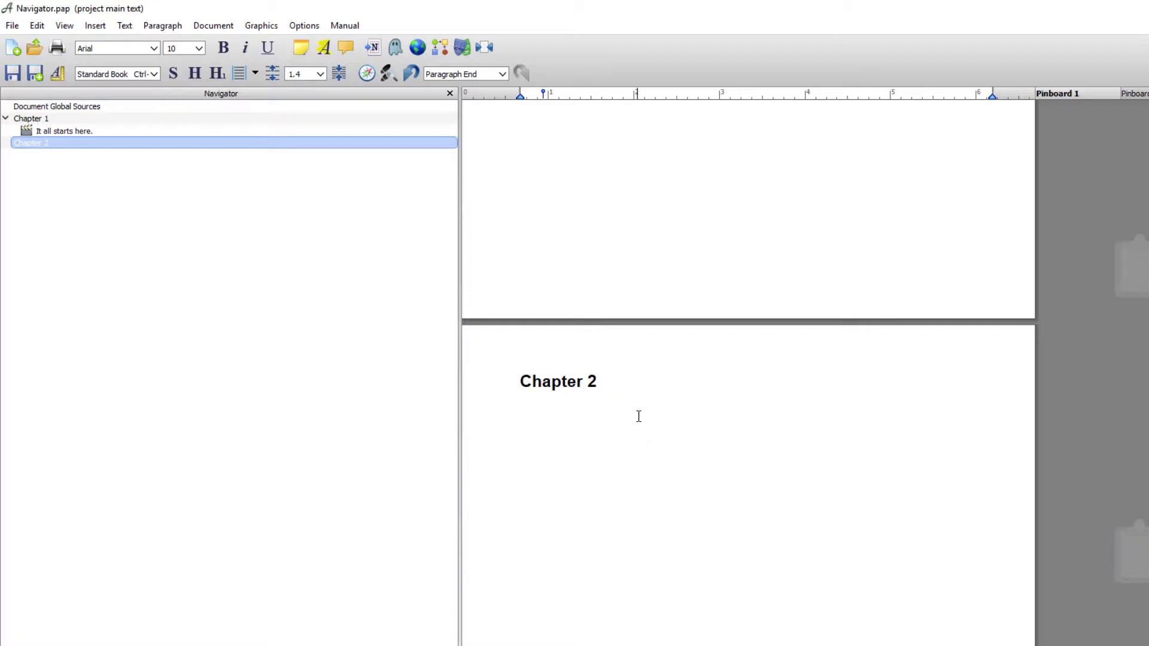
pyautogui.rightClick(531, 413)
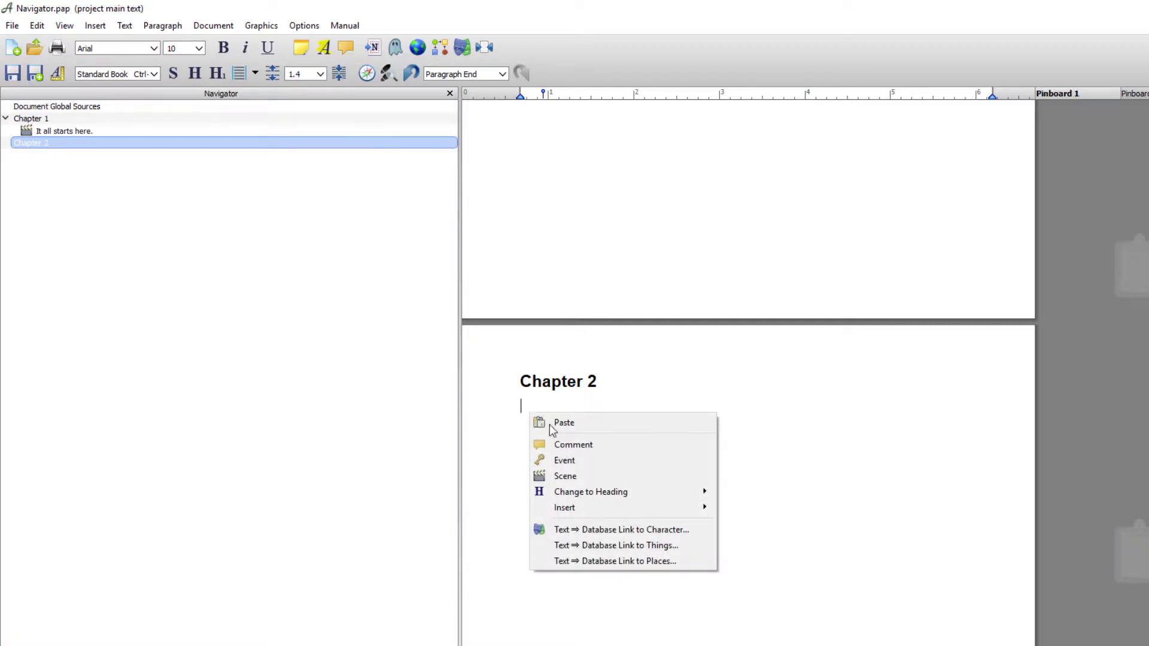
pyautogui.click(585, 476)
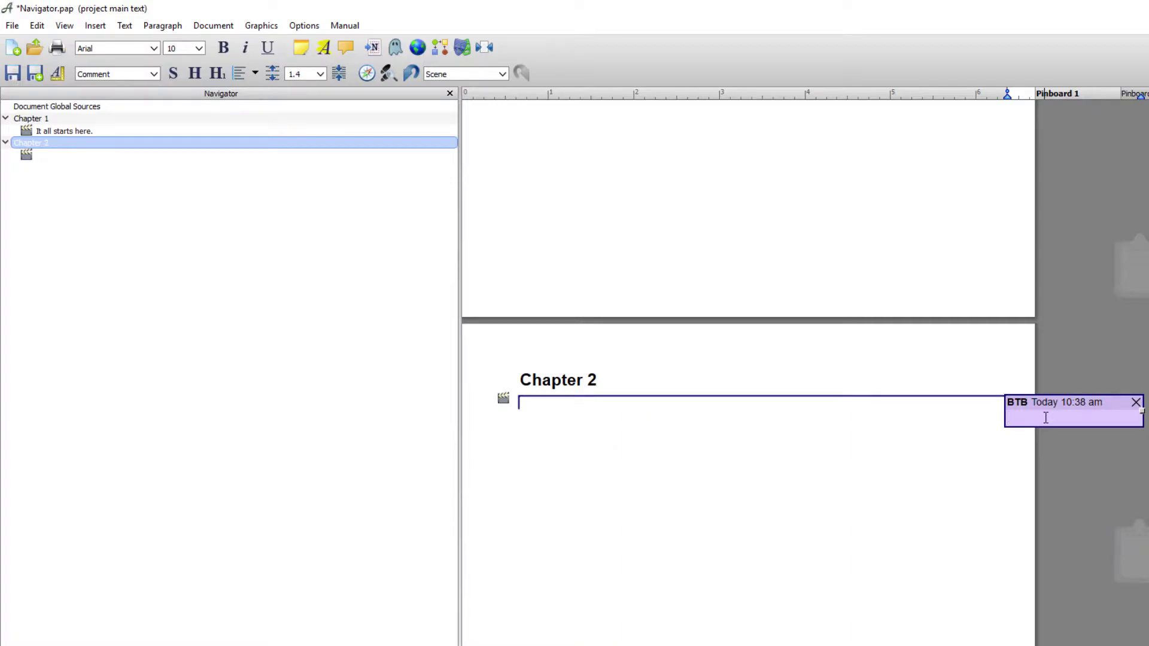
pyautogui.write('It starts again!')
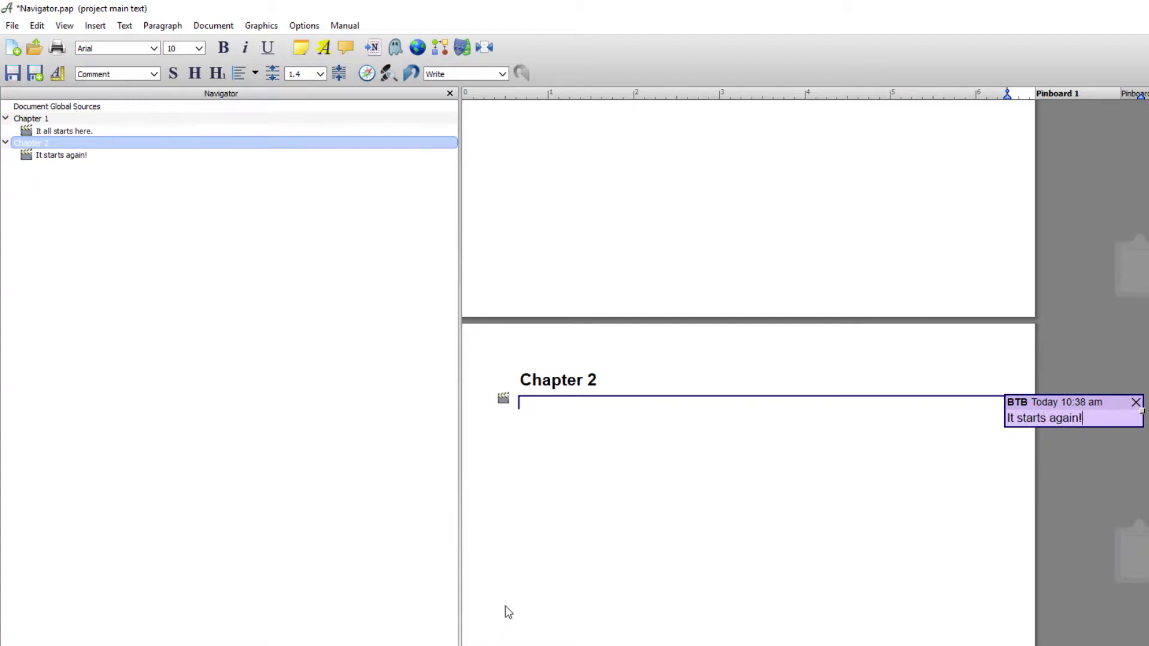
# Step: Insert a page break after Chapter 2 and turn the empty line into a Chapter 3 heading
pyautogui.click(628, 409)
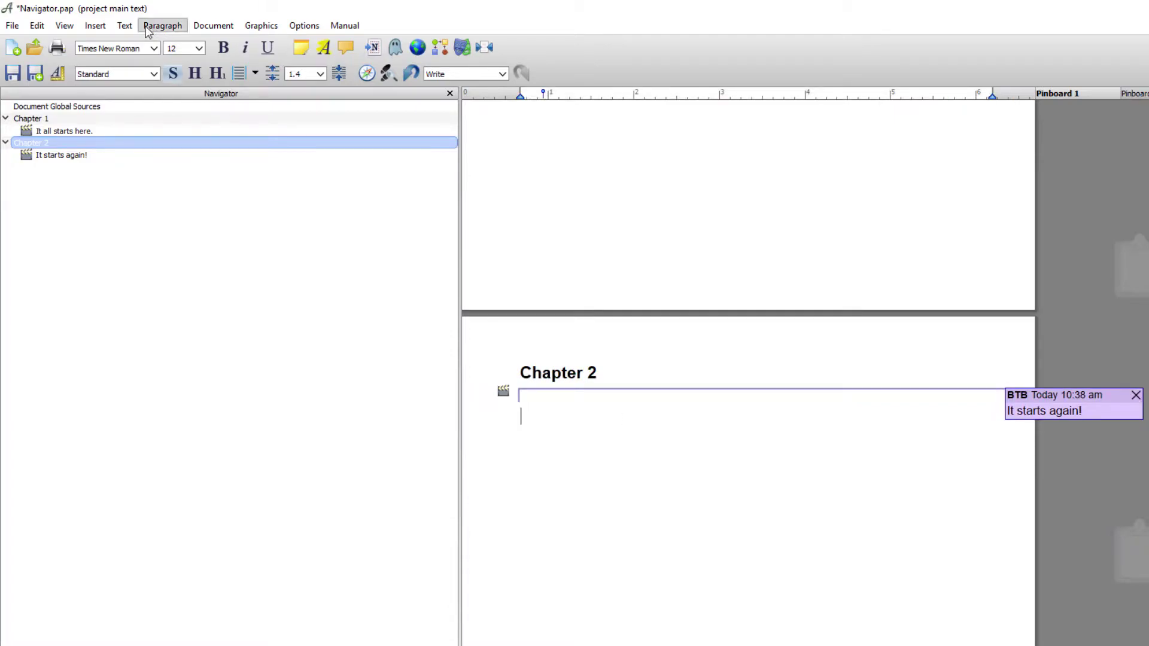
pyautogui.click(102, 26)
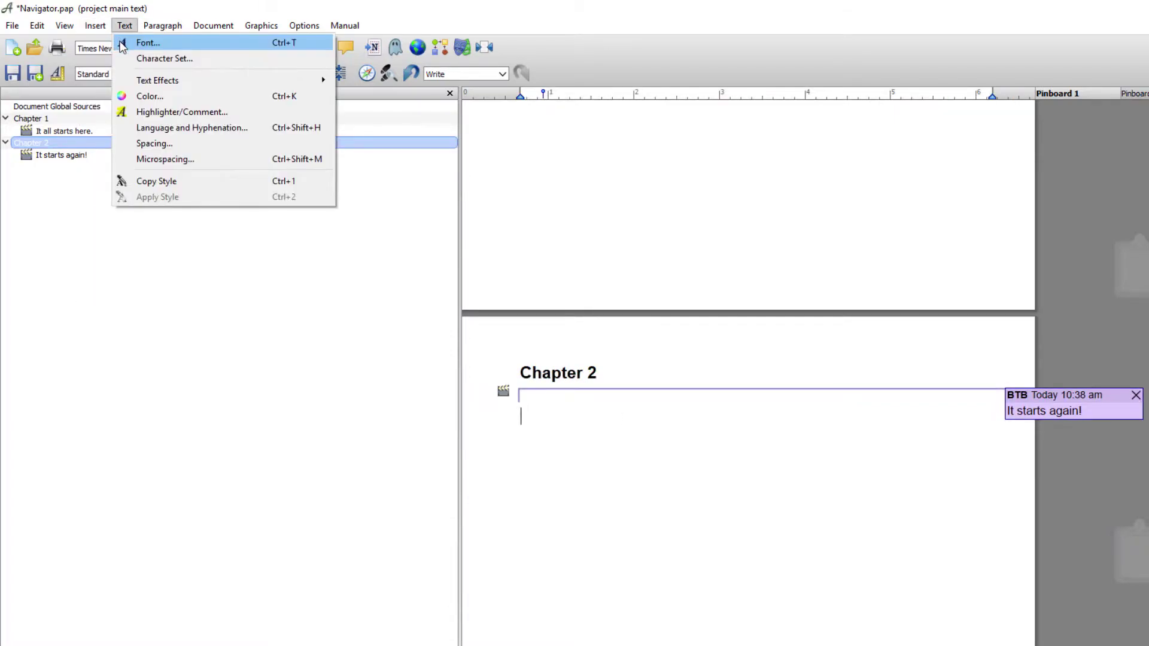
pyautogui.click(124, 42)
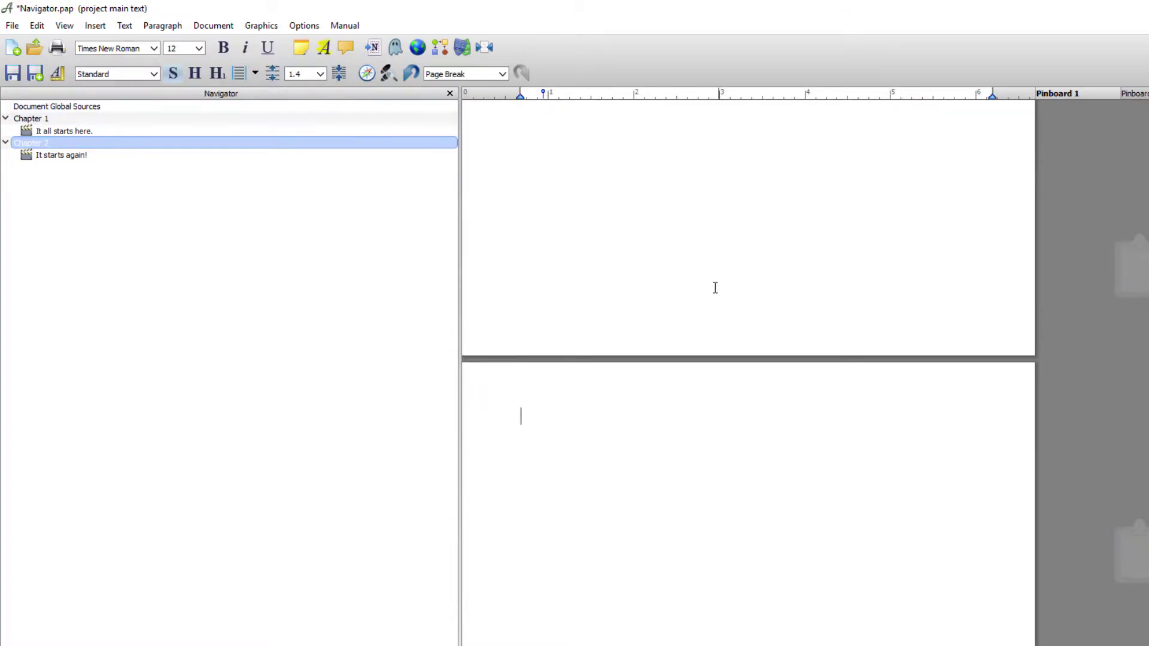
pyautogui.rightClick(519, 426)
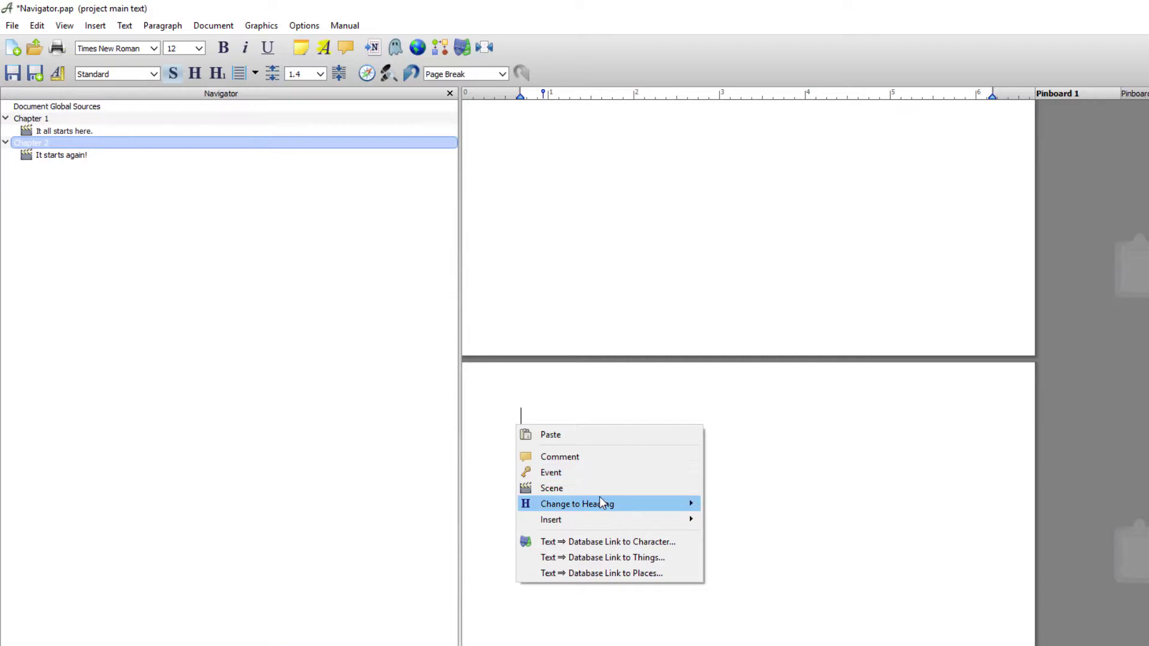
pyautogui.moveTo(601, 503)
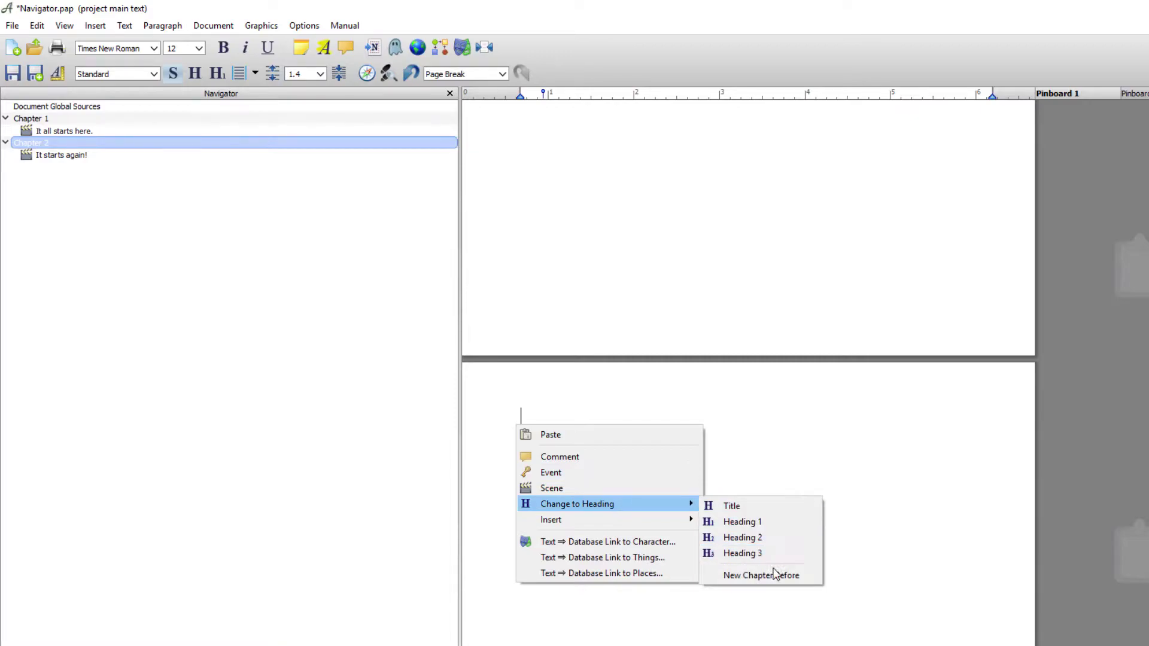
pyautogui.click(817, 581)
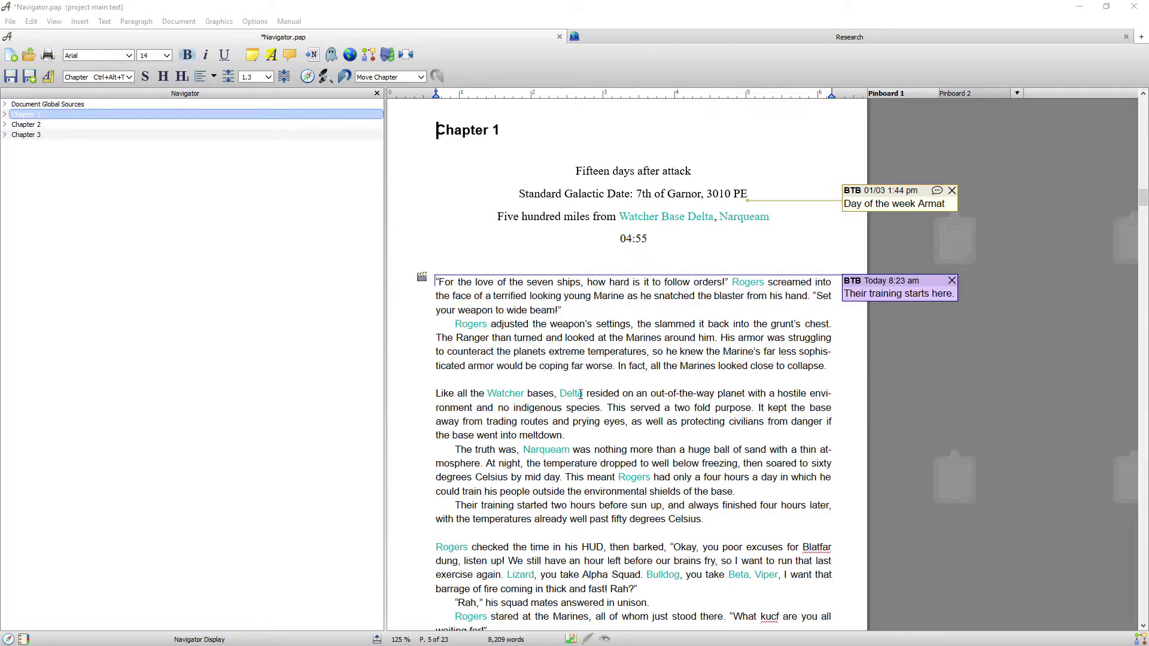
# Step: Jump through Chapters 3, 2 and 1 in the Navigator, ending on Chapter 2
pyautogui.click(96, 135)
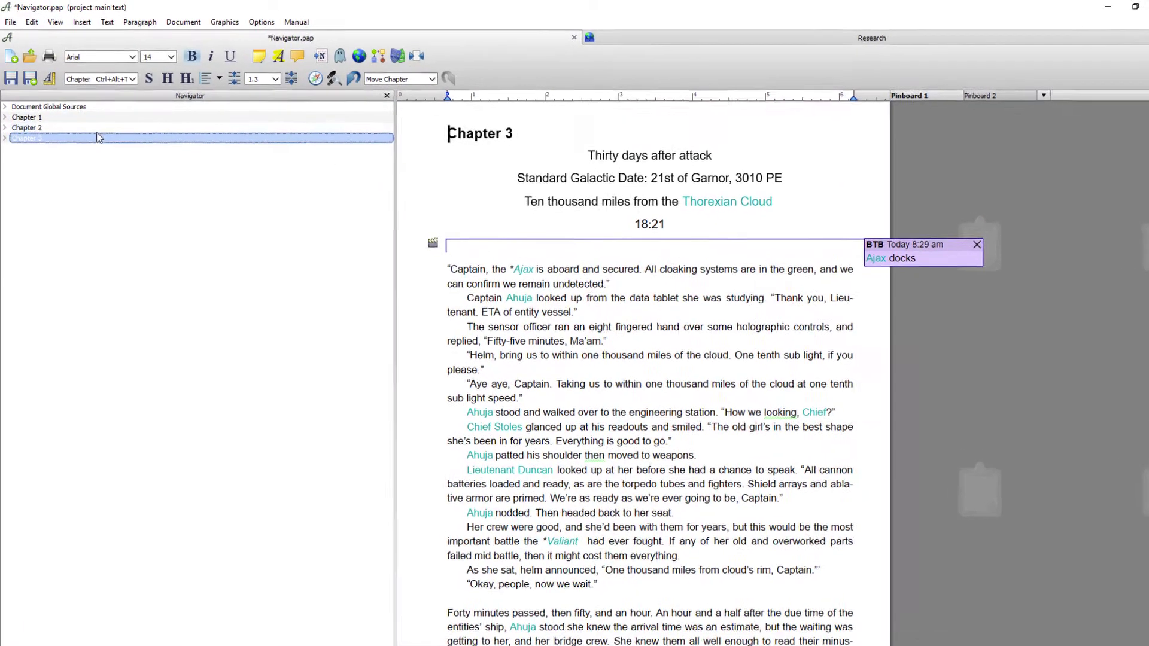
pyautogui.click(95, 124)
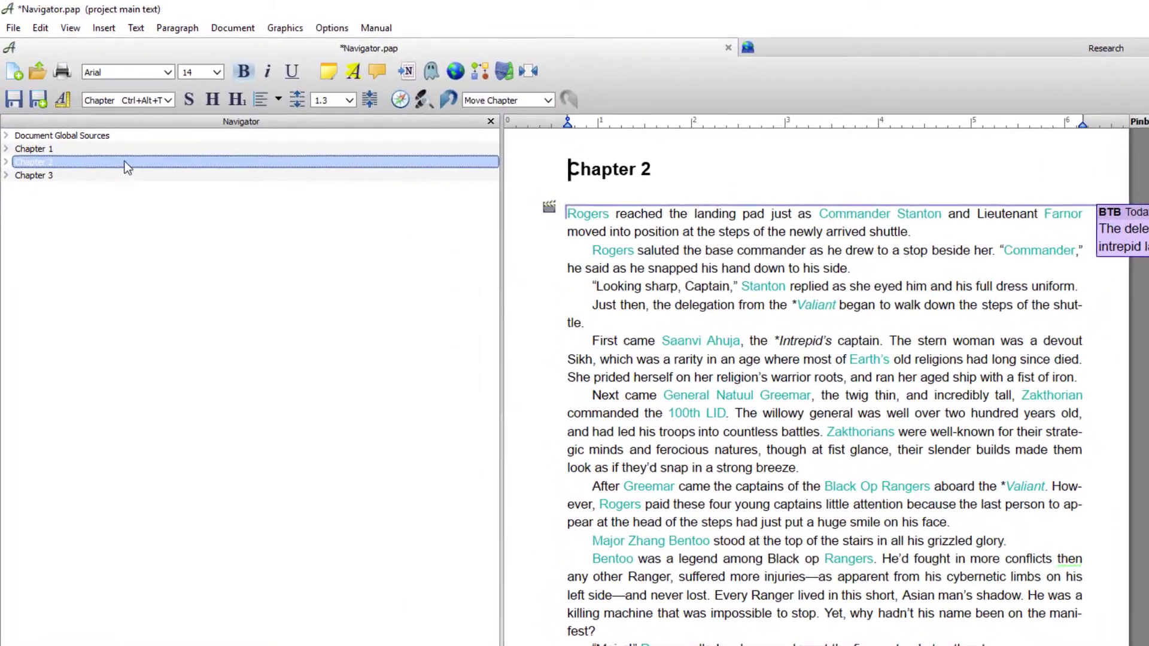
pyautogui.click(129, 152)
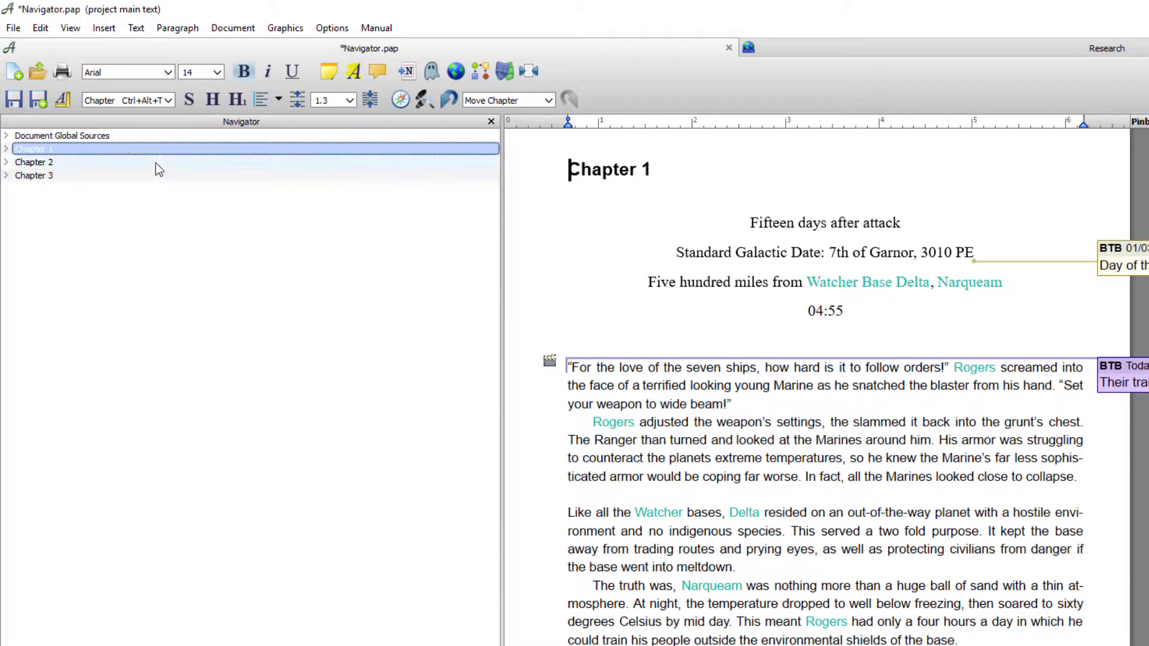
pyautogui.click(137, 169)
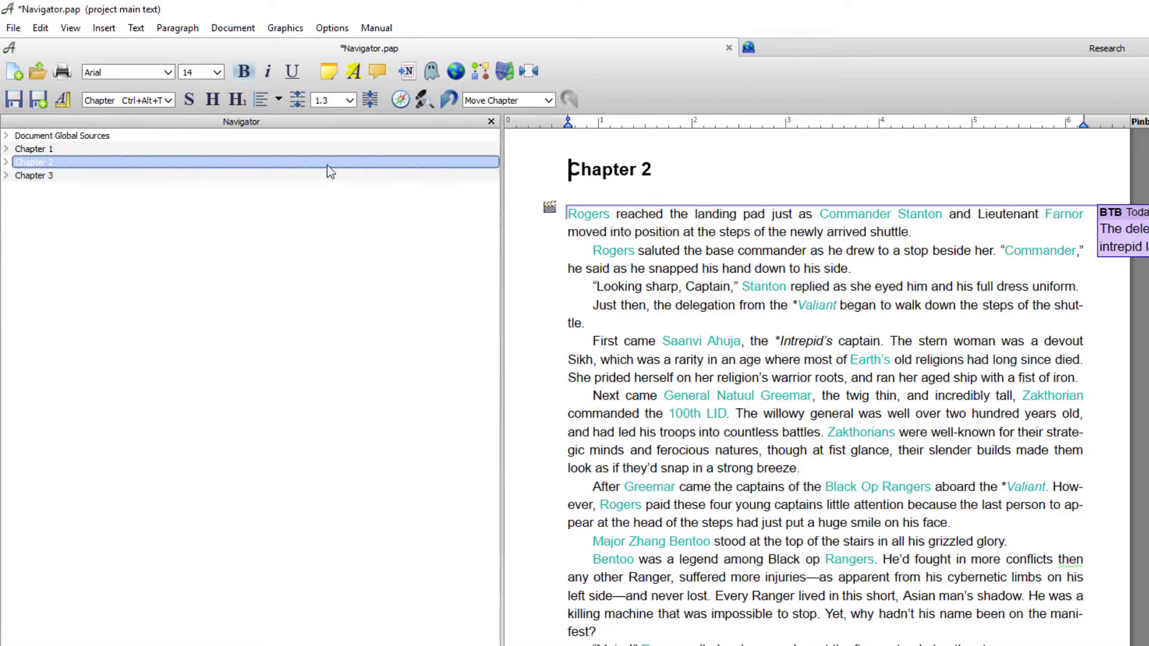
# Step: Save, move Chapter 2 ahead of Chapter 1, review both chapters, then drag it back
pyautogui.hotkey('ctrl', 's')
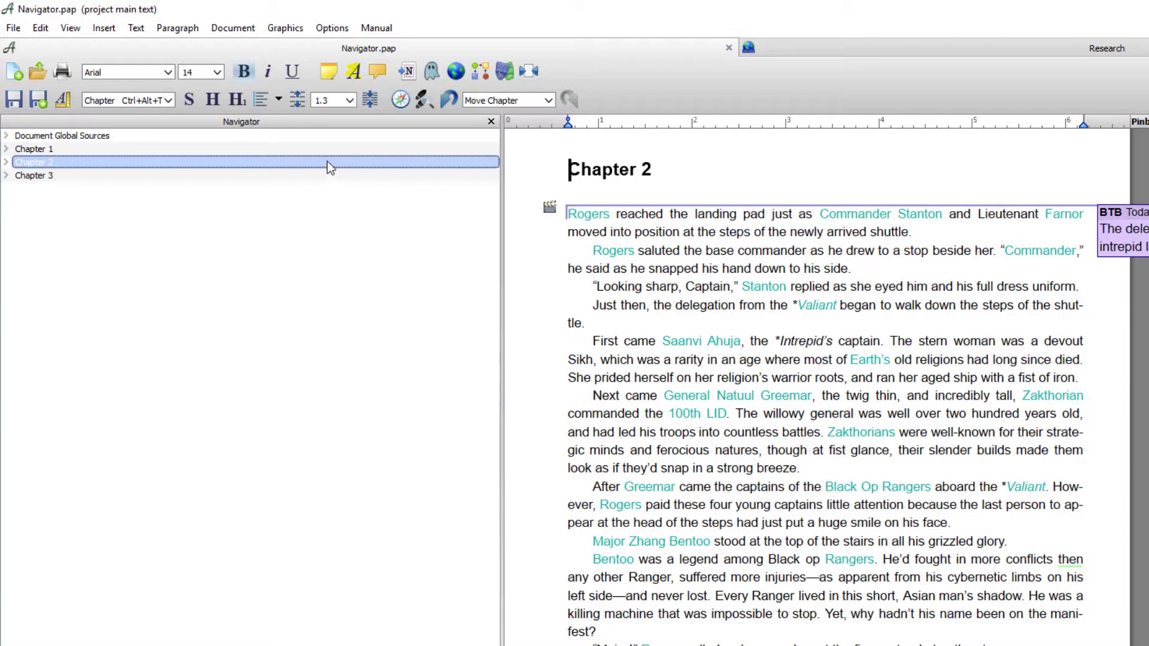
pyautogui.moveTo(328, 171); pyautogui.dragTo(326, 149)
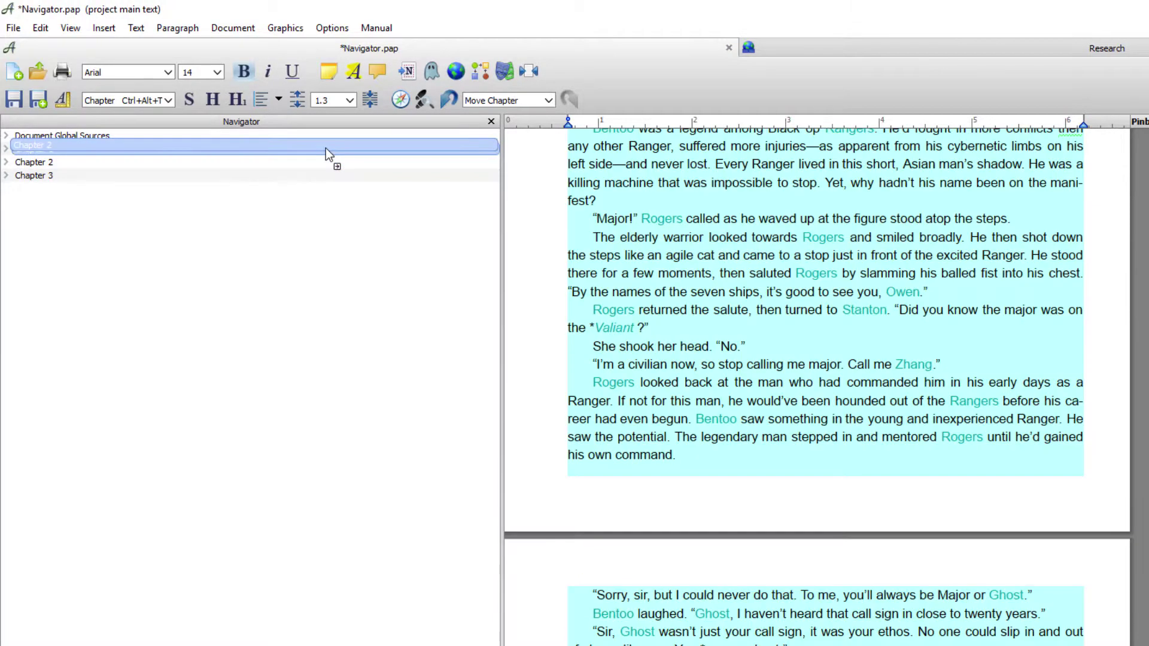
pyautogui.click(305, 150)
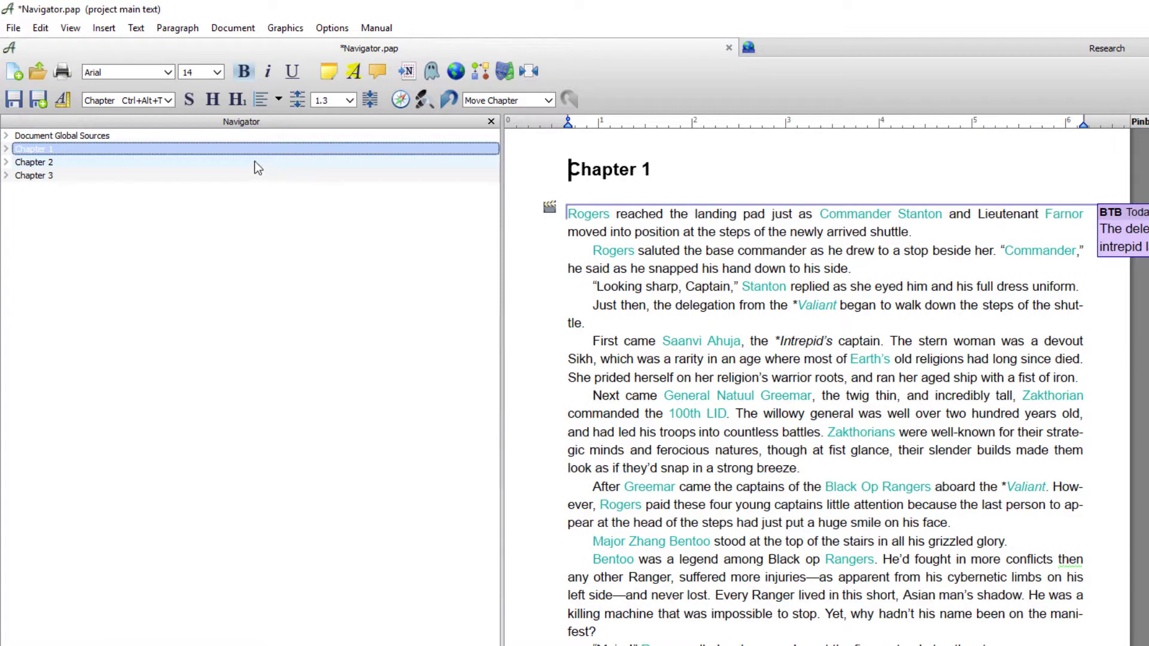
pyautogui.click(216, 164)
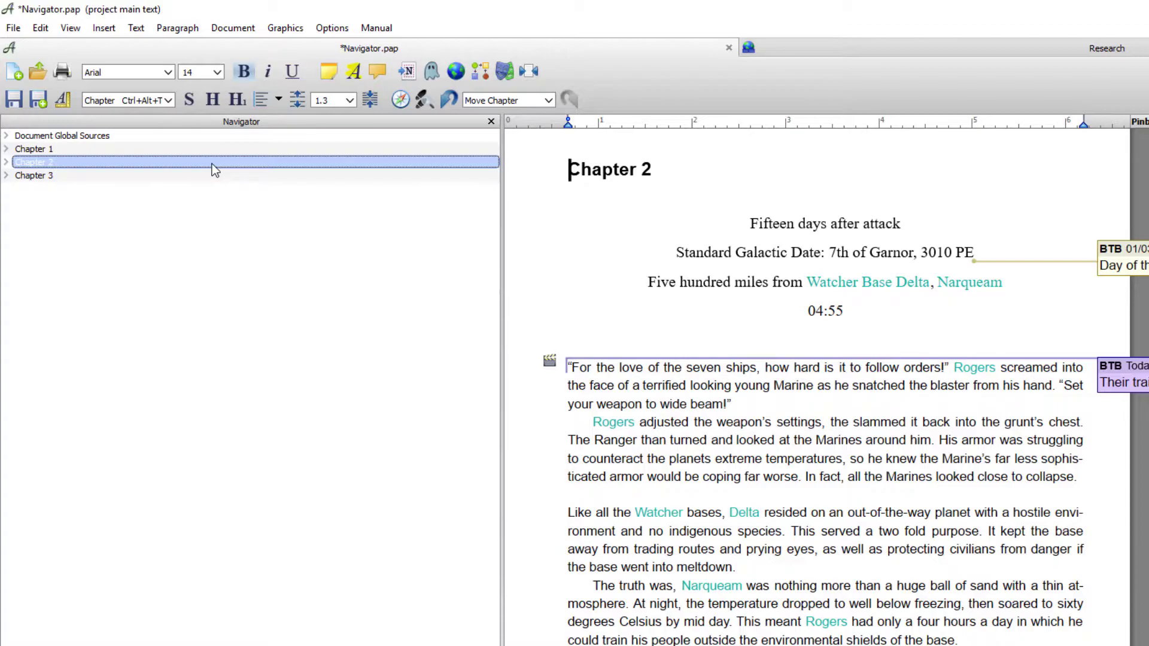
pyautogui.moveTo(215, 171); pyautogui.dragTo(212, 149)
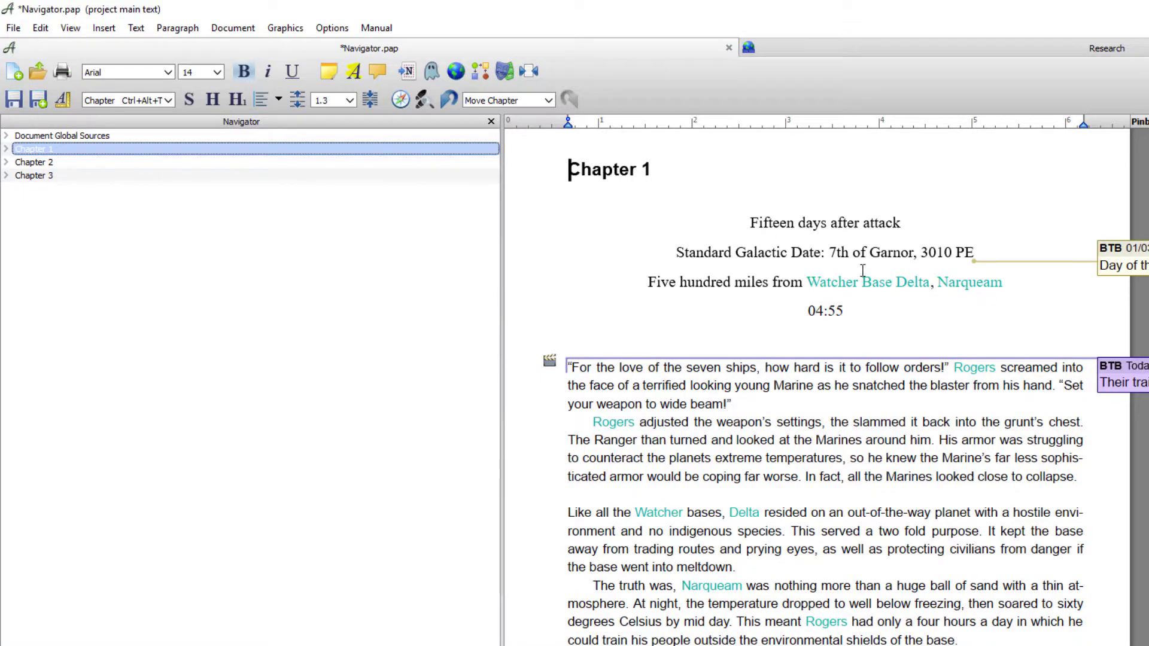
# Step: Expand Document Global Sources, Chapters 1–3 and the delegates scene in the Navigator
pyautogui.click(6, 136)
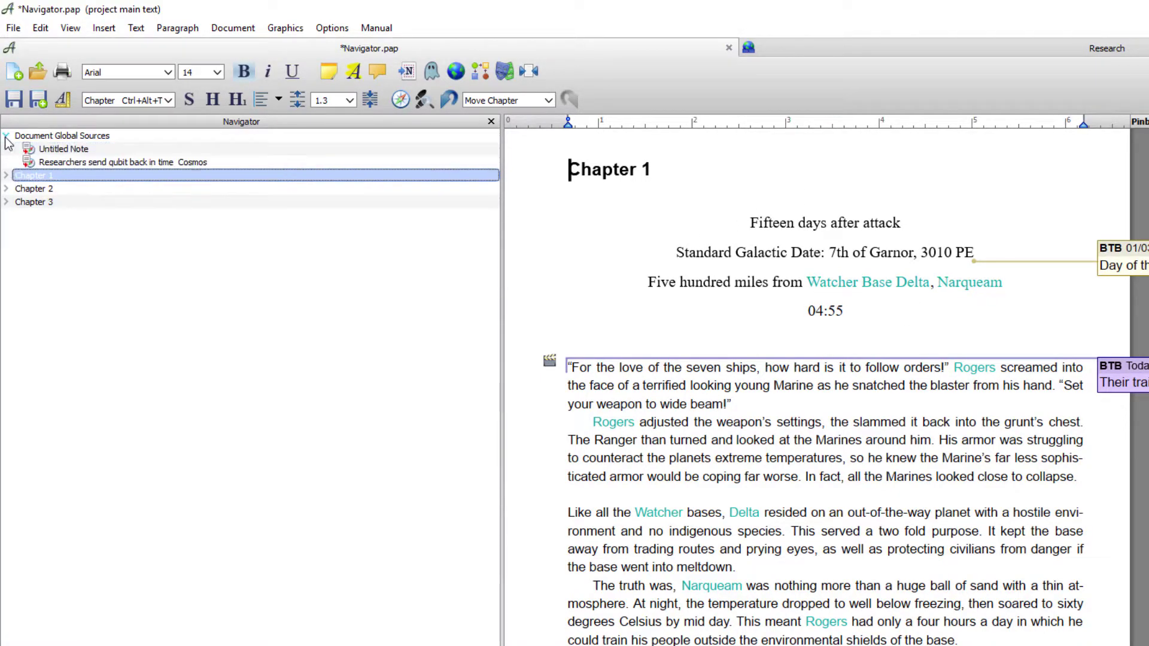
pyautogui.click(6, 175)
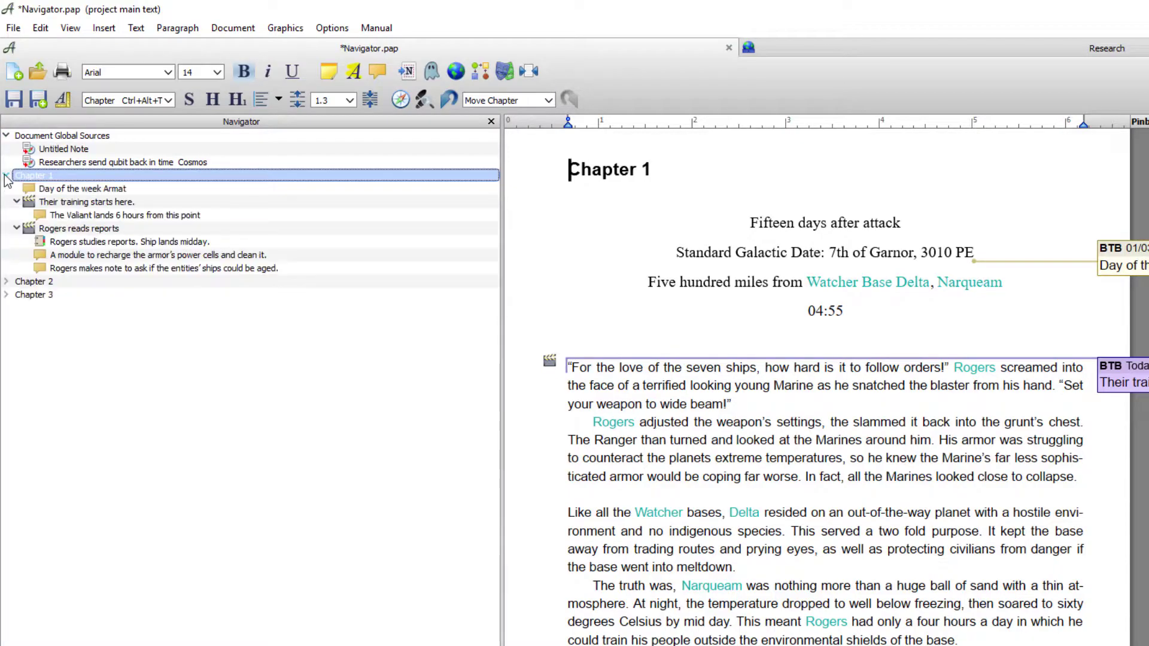
pyautogui.click(6, 281)
pyautogui.click(6, 322)
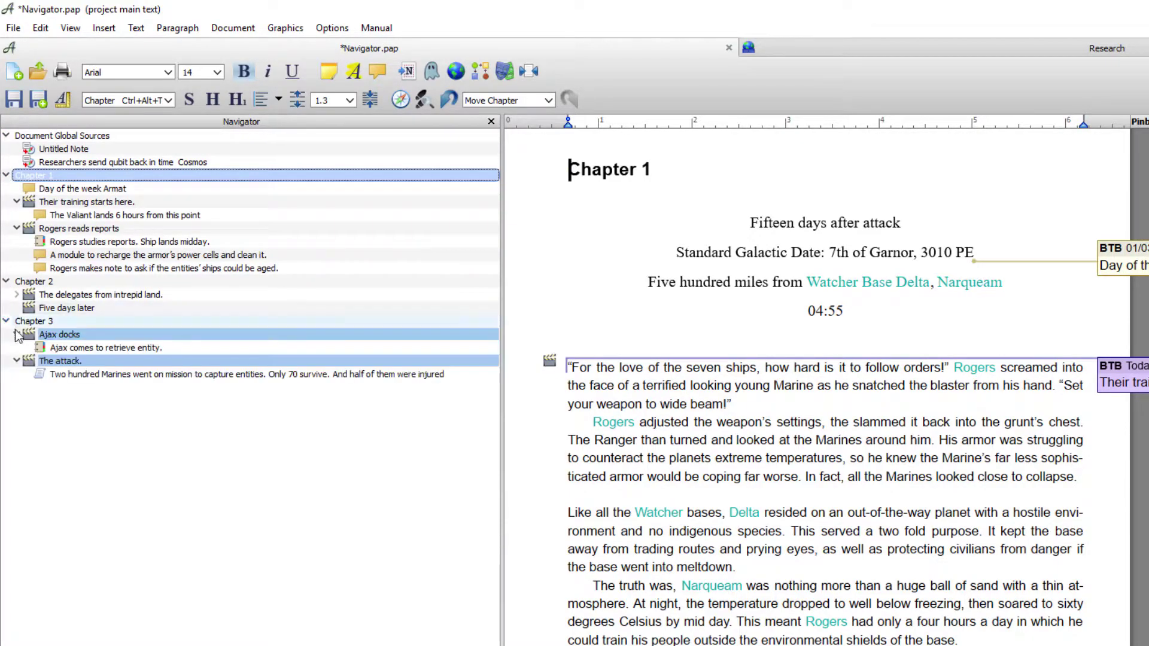
pyautogui.click(17, 295)
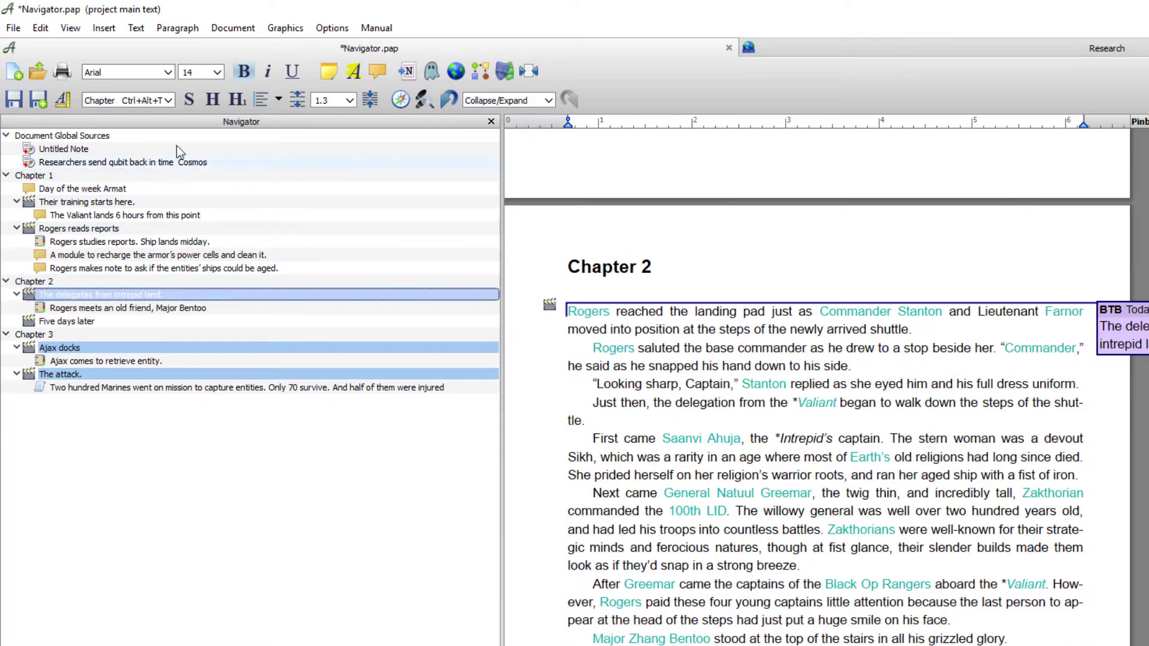
# Step: Jump between the training scene, Chapter 1 heading and Armat note, then select Rogers reads reports
pyautogui.click(105, 203)
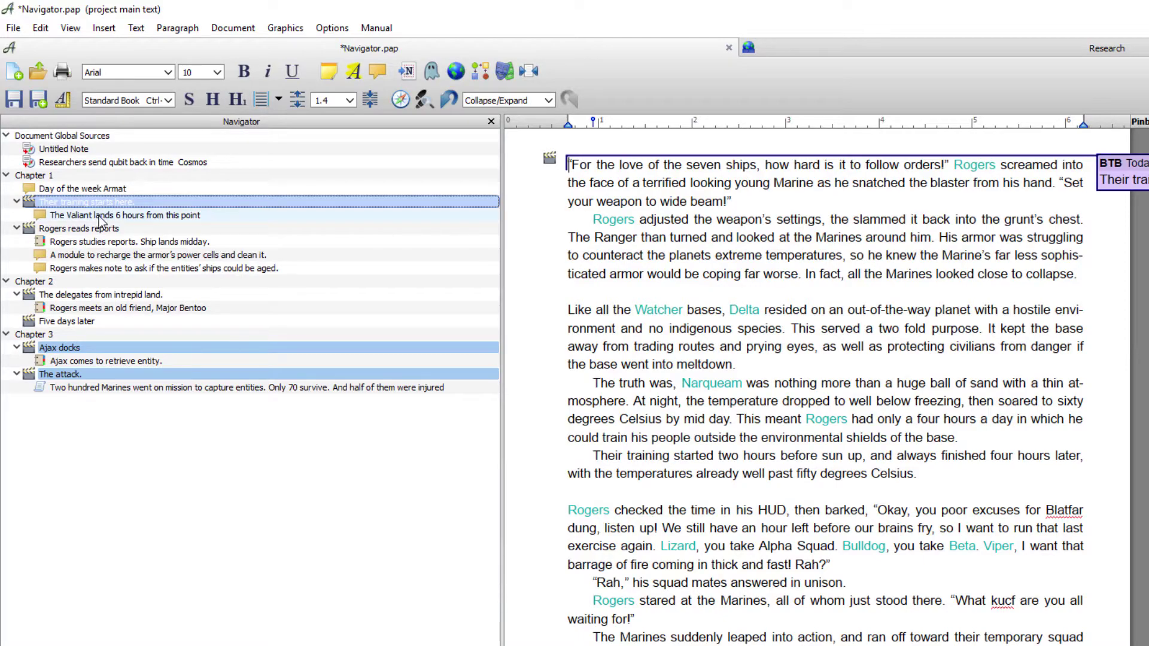
pyautogui.click(67, 176)
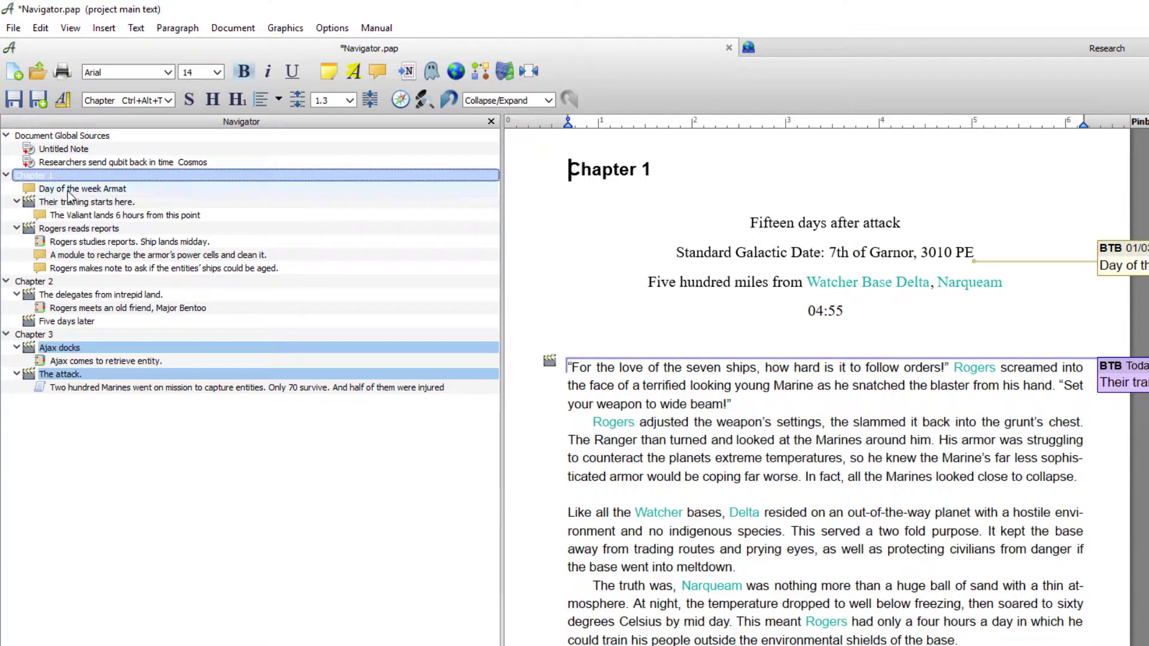
pyautogui.click(68, 190)
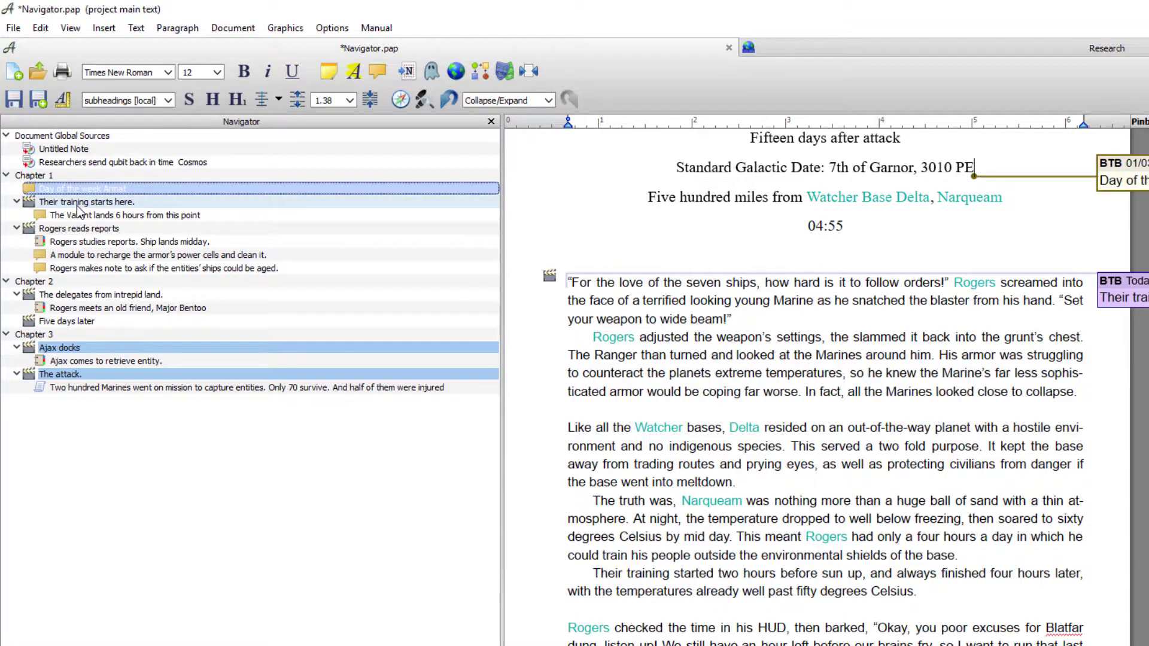
pyautogui.click(77, 204)
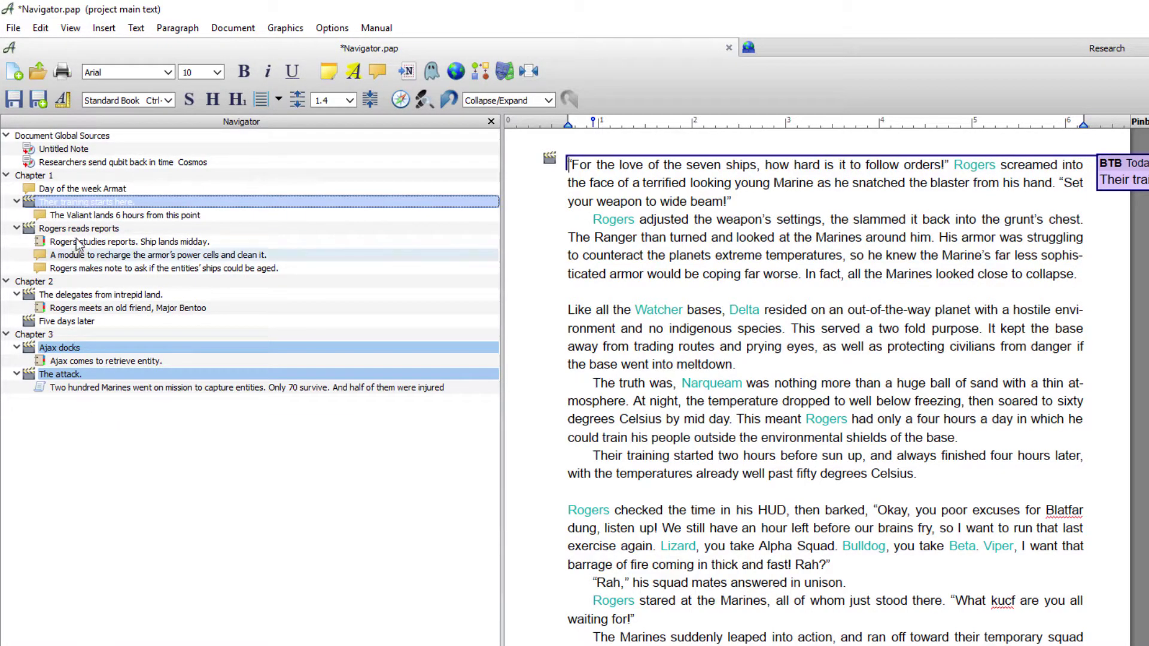
pyautogui.click(76, 233)
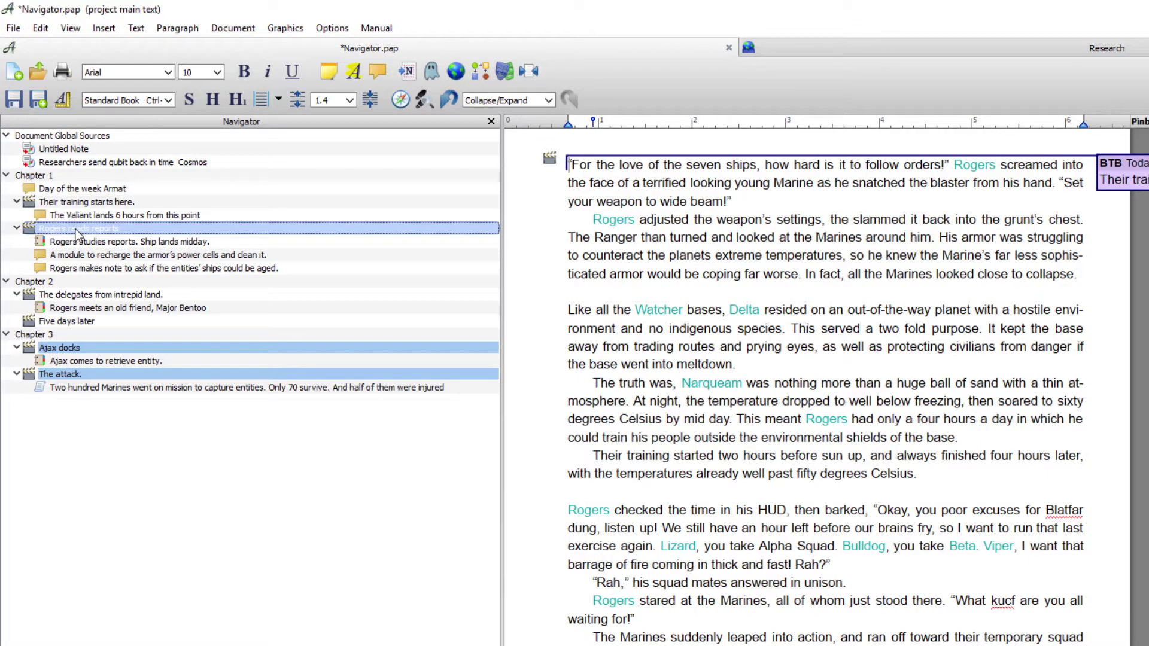
# Step: Move Rogers reads reports above the training scene, save, then put the training scene back on top
pyautogui.moveTo(77, 233); pyautogui.dragTo(84, 207)
pyautogui.click(131, 207)
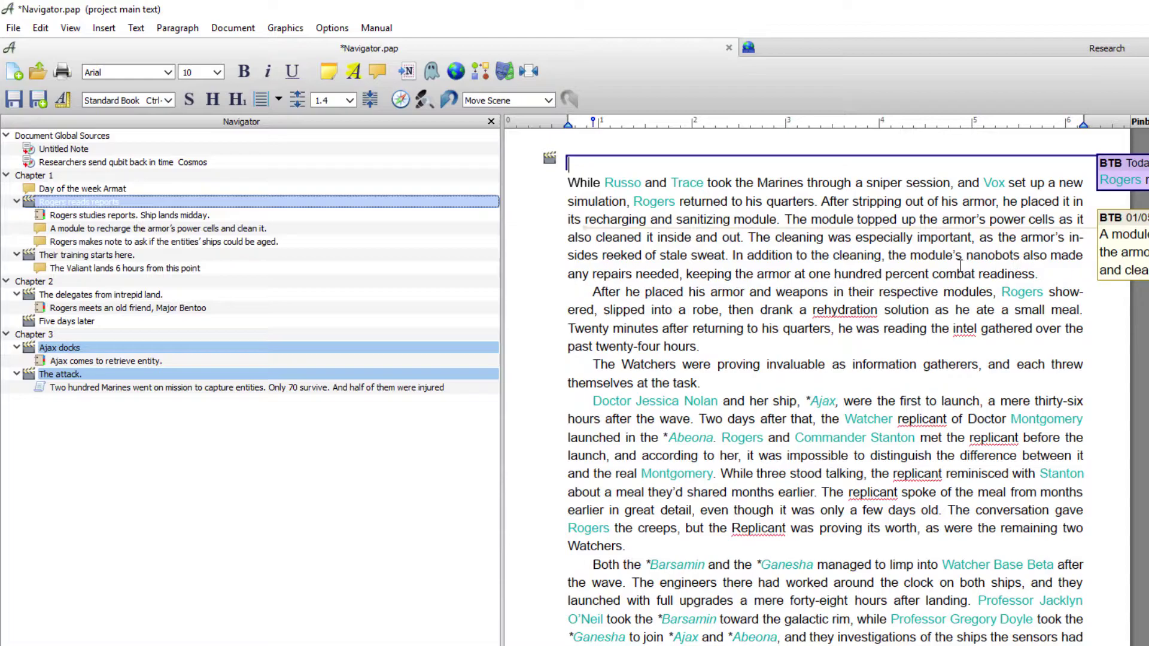
pyautogui.hotkey('ctrl', 's')
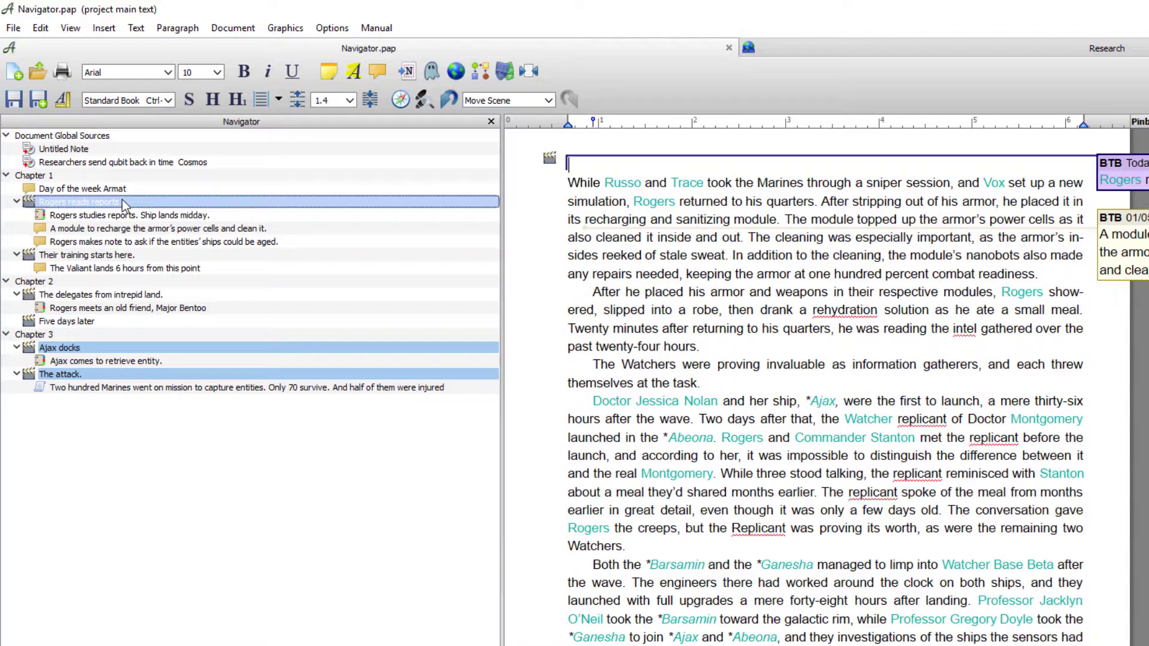
pyautogui.moveTo(106, 256); pyautogui.dragTo(99, 207)
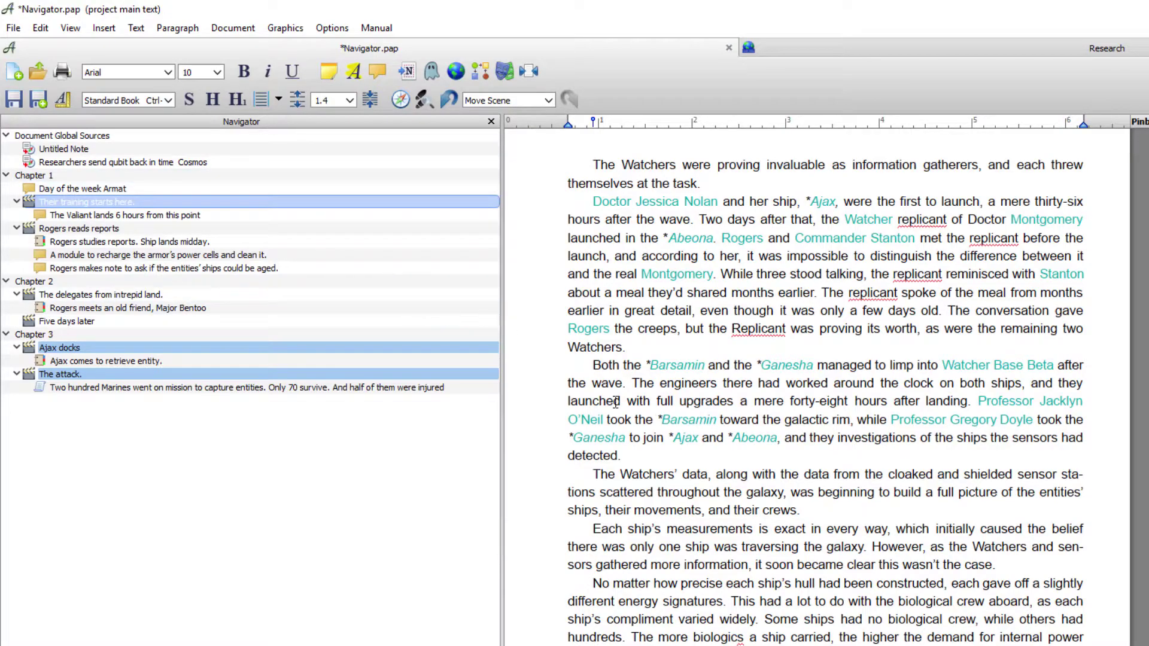
# Step: Comment 'This is a comment' on the 'Aye aye, Captain' paragraph in Ajax docks
pyautogui.click(98, 346)
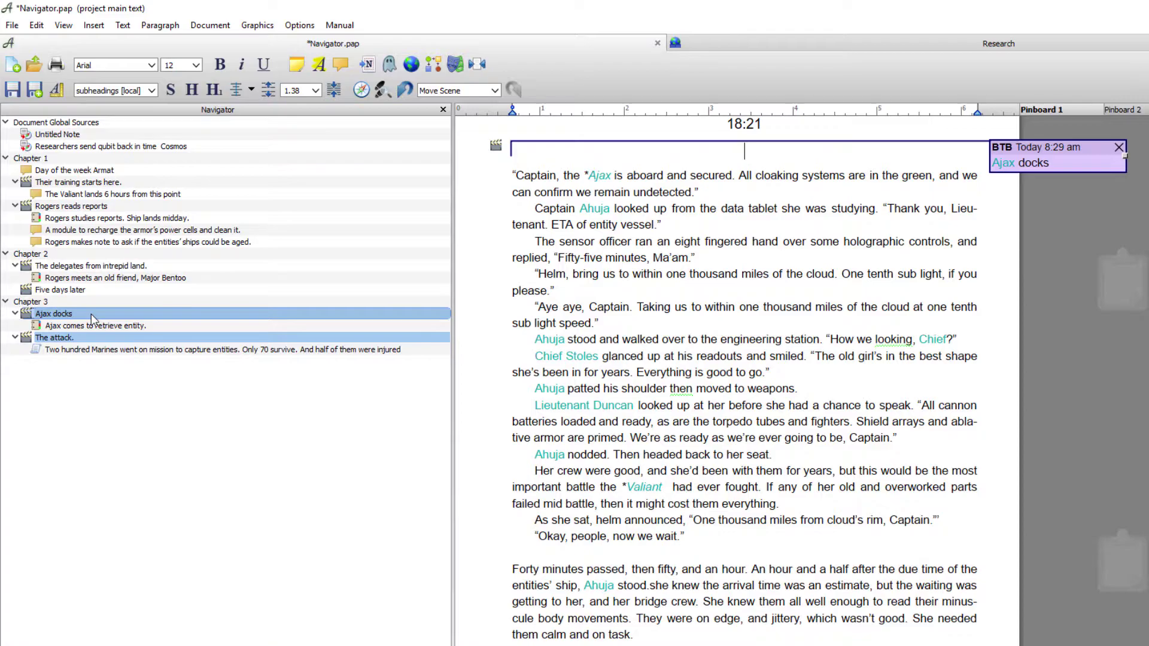
pyautogui.rightClick(530, 308)
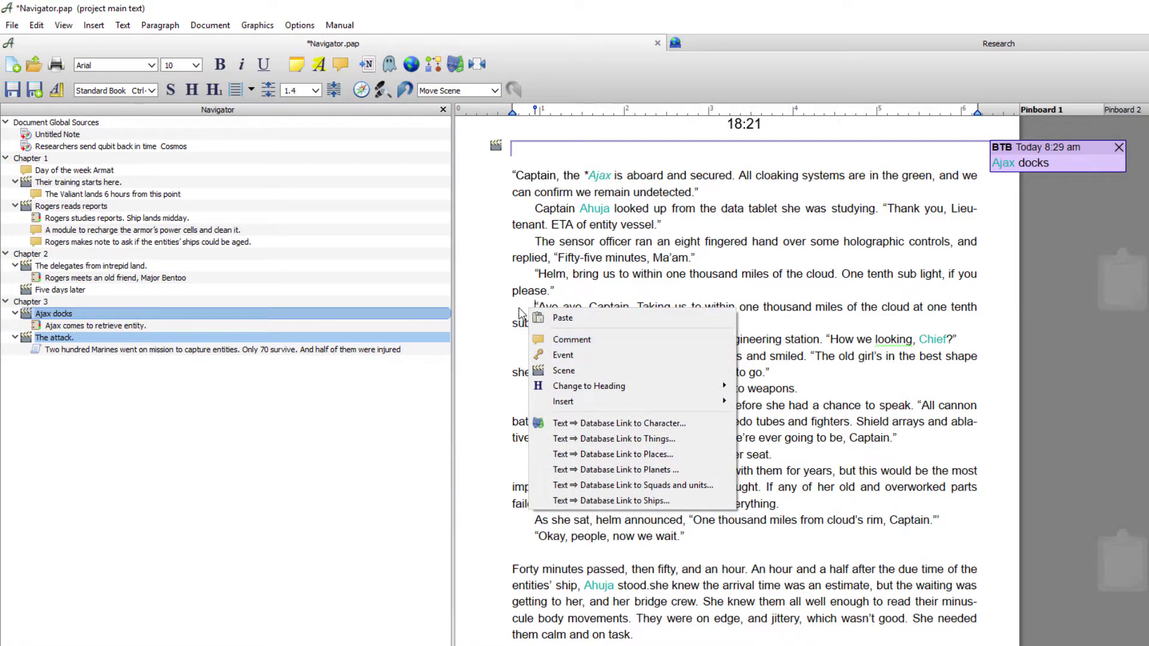
pyautogui.rightClick(519, 304)
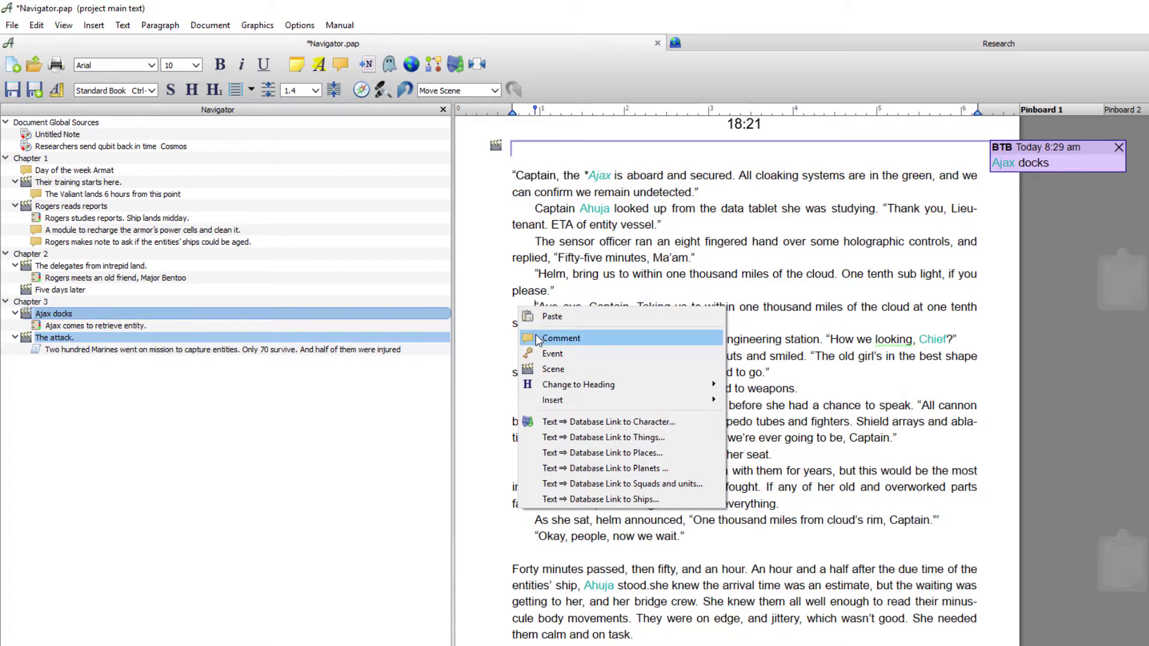
pyautogui.click(536, 337)
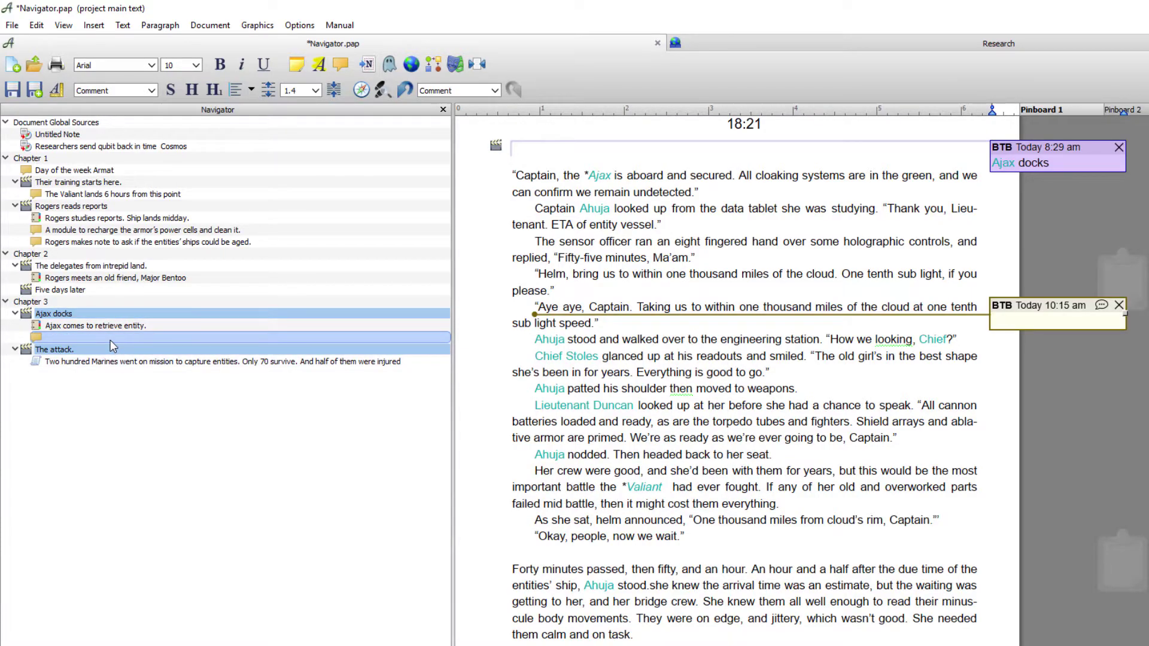
pyautogui.click(1033, 318)
pyautogui.write('This is a comment')
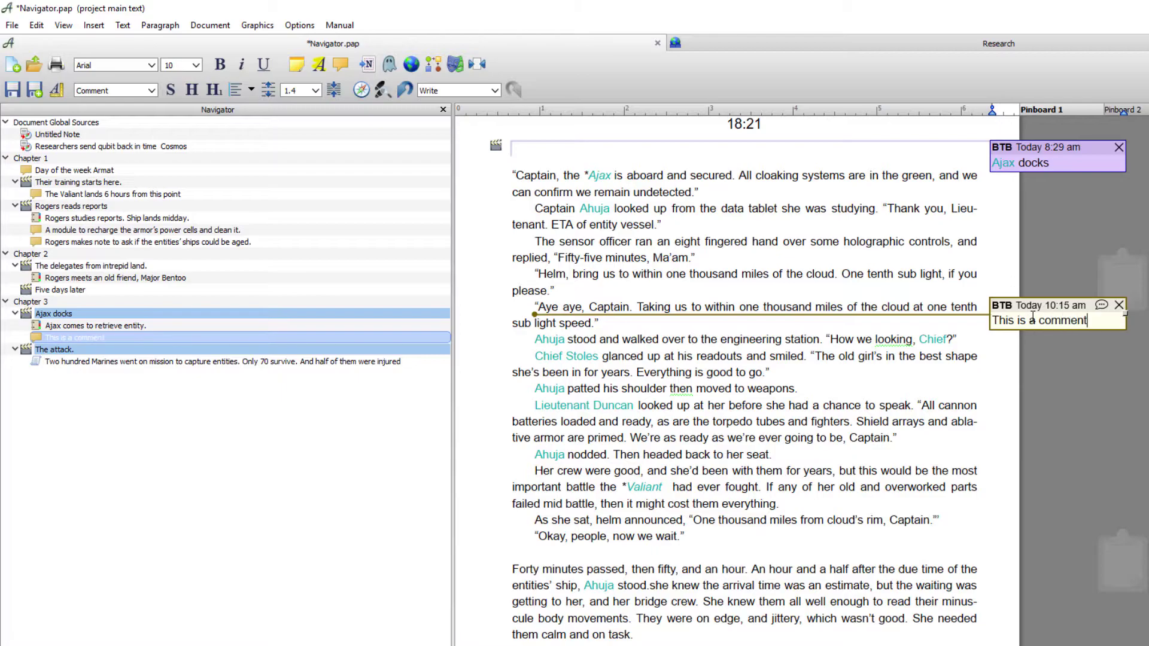
pyautogui.press('Return')
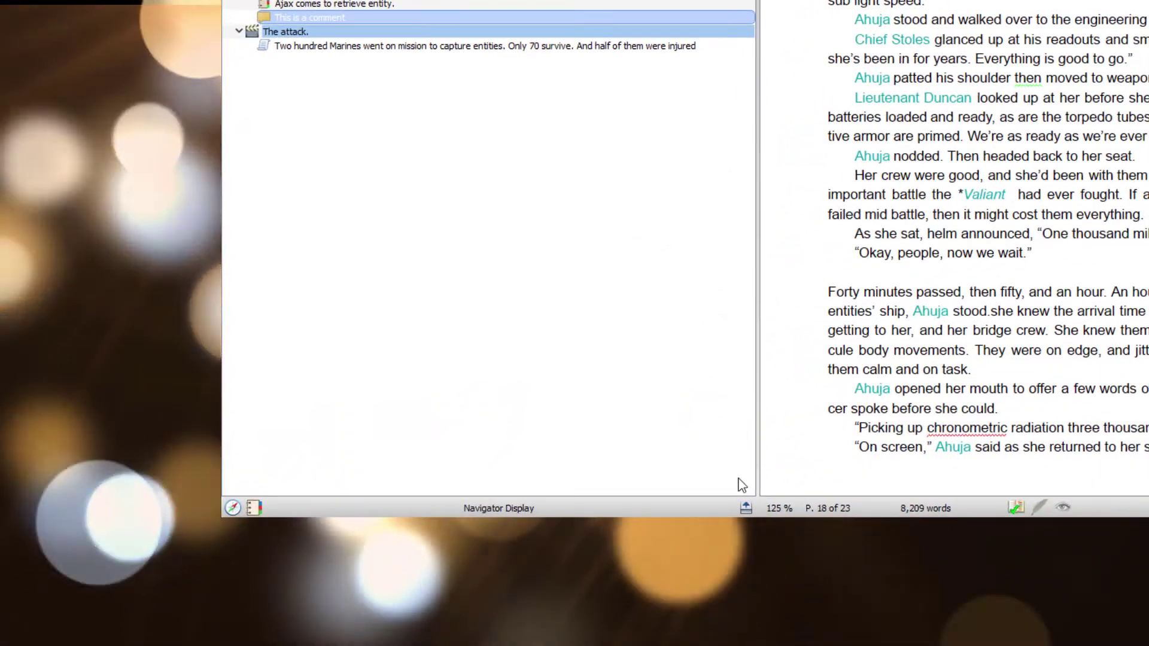
# Step: Show the Notes tabs under the outline and display The attack. scene's Marines note
pyautogui.click(746, 509)
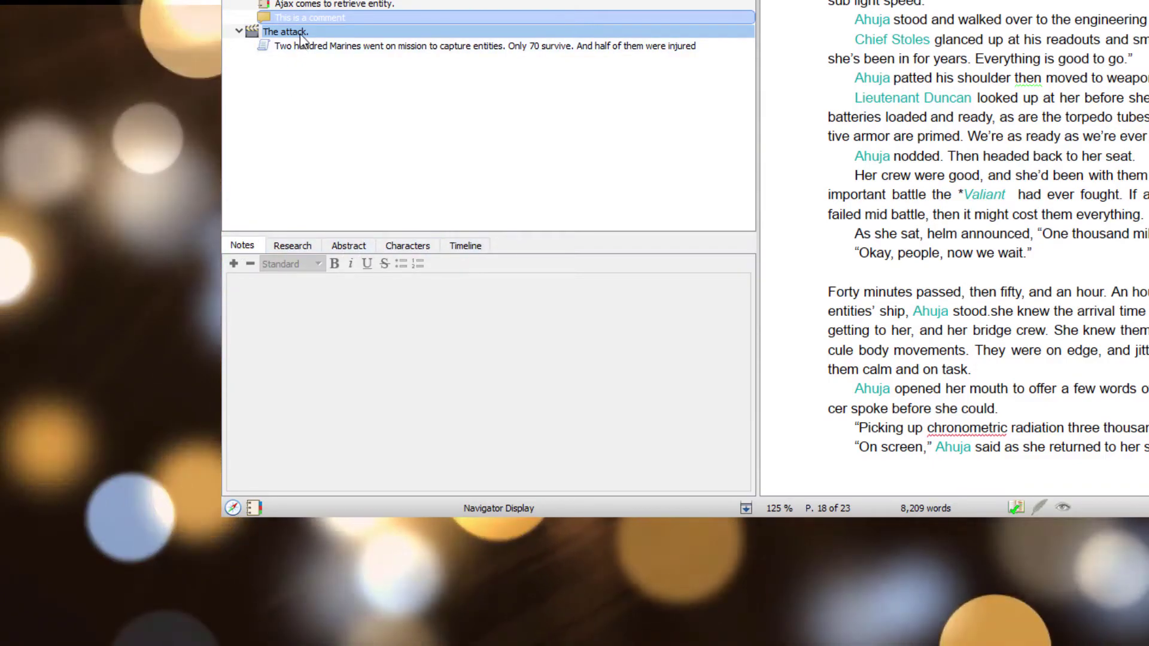
pyautogui.click(301, 33)
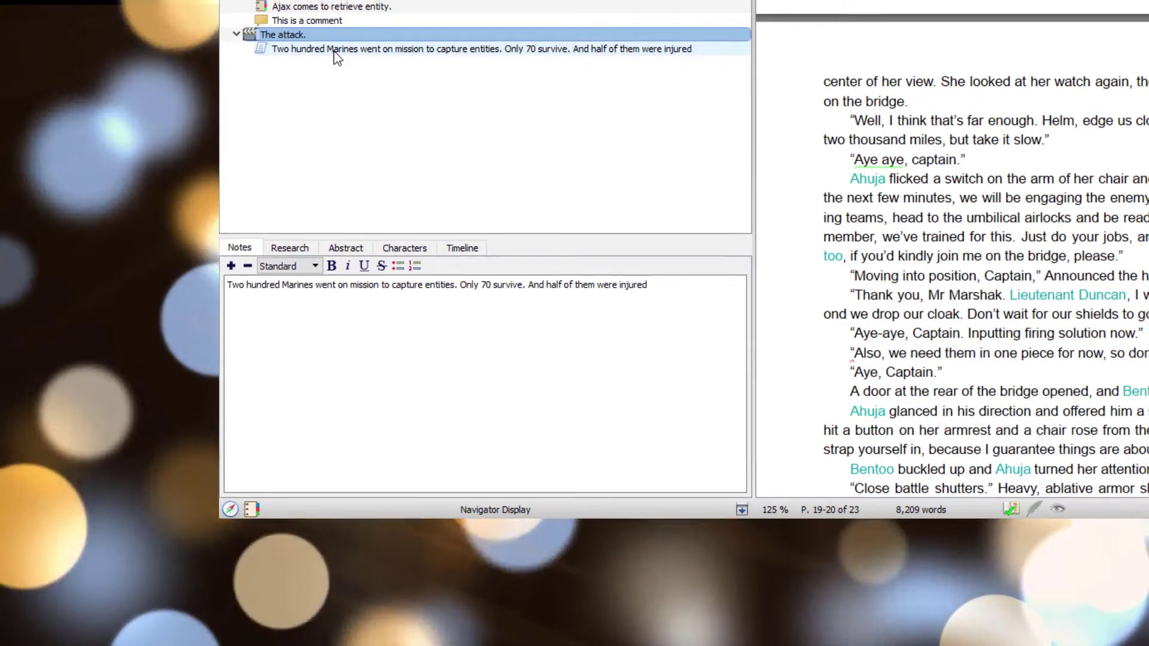
# Step: Review the Notes, Research, Abstract and Characters tabs for Rogers meets an old friend
pyautogui.click(336, 51)
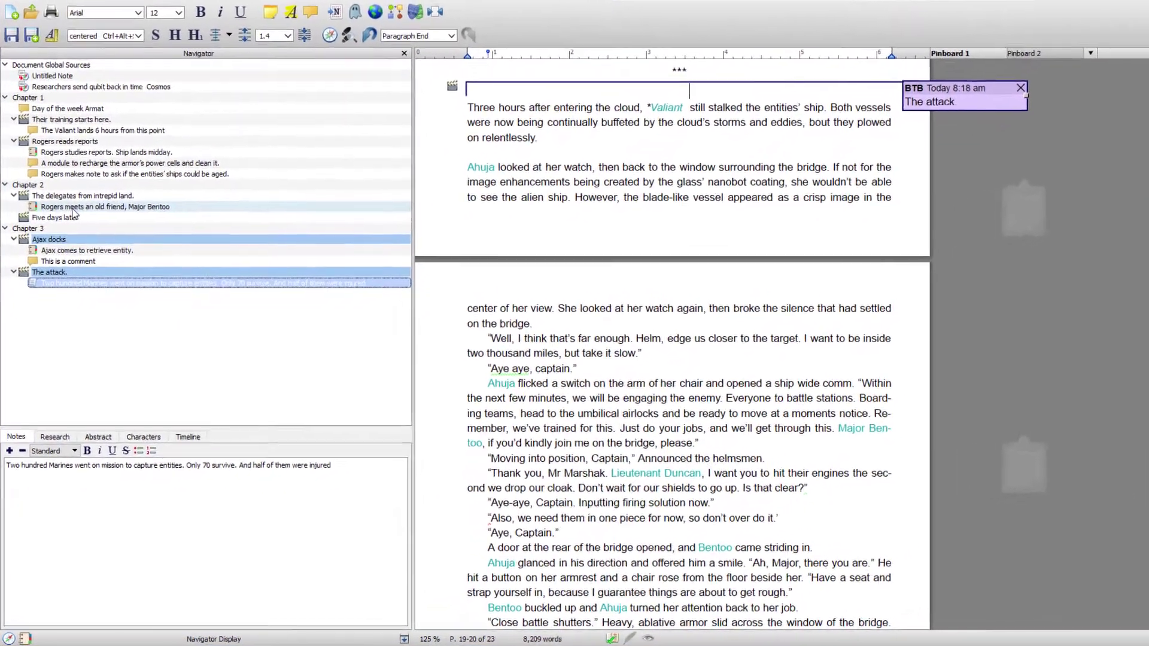
pyautogui.click(73, 208)
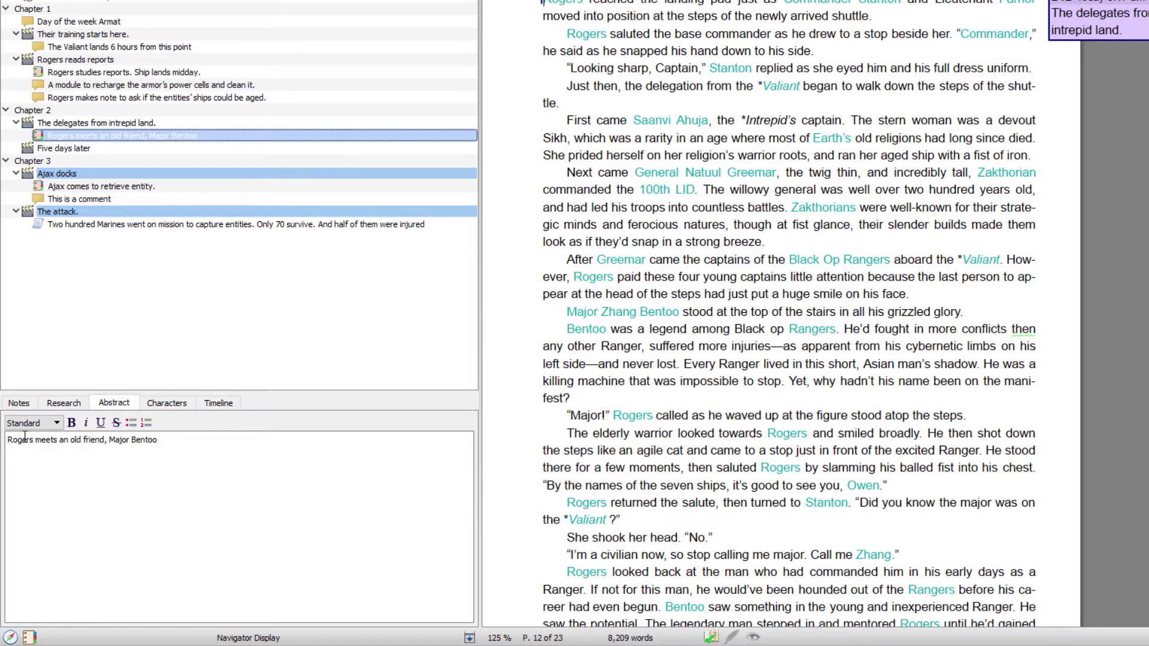
pyautogui.click(27, 403)
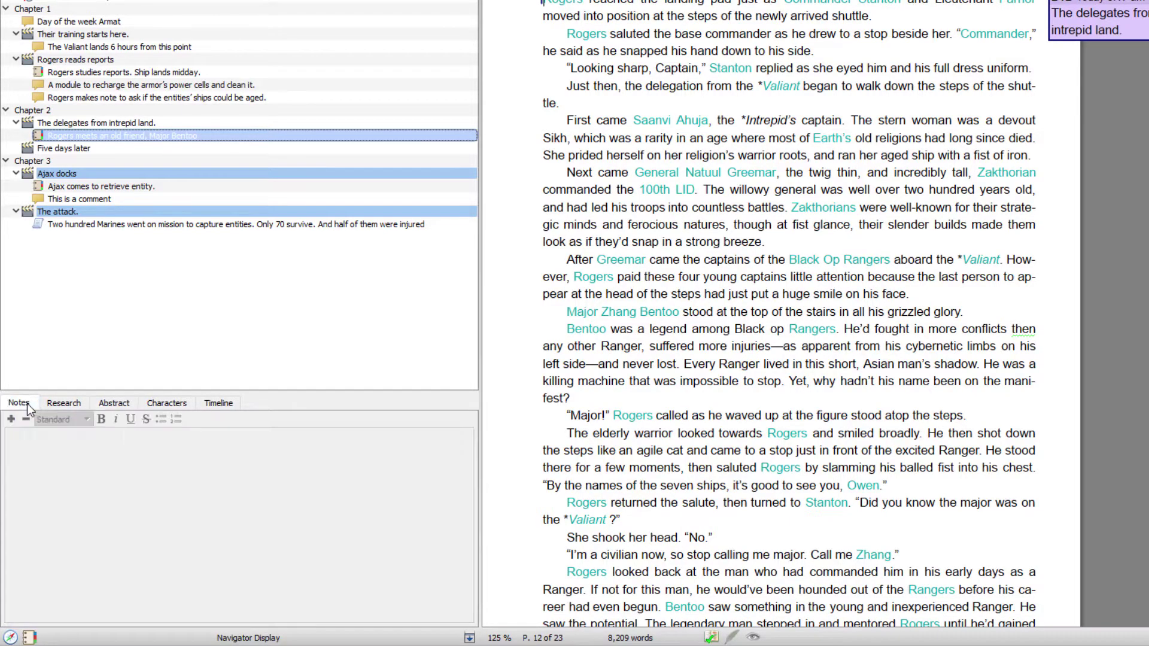
pyautogui.click(59, 407)
pyautogui.click(123, 407)
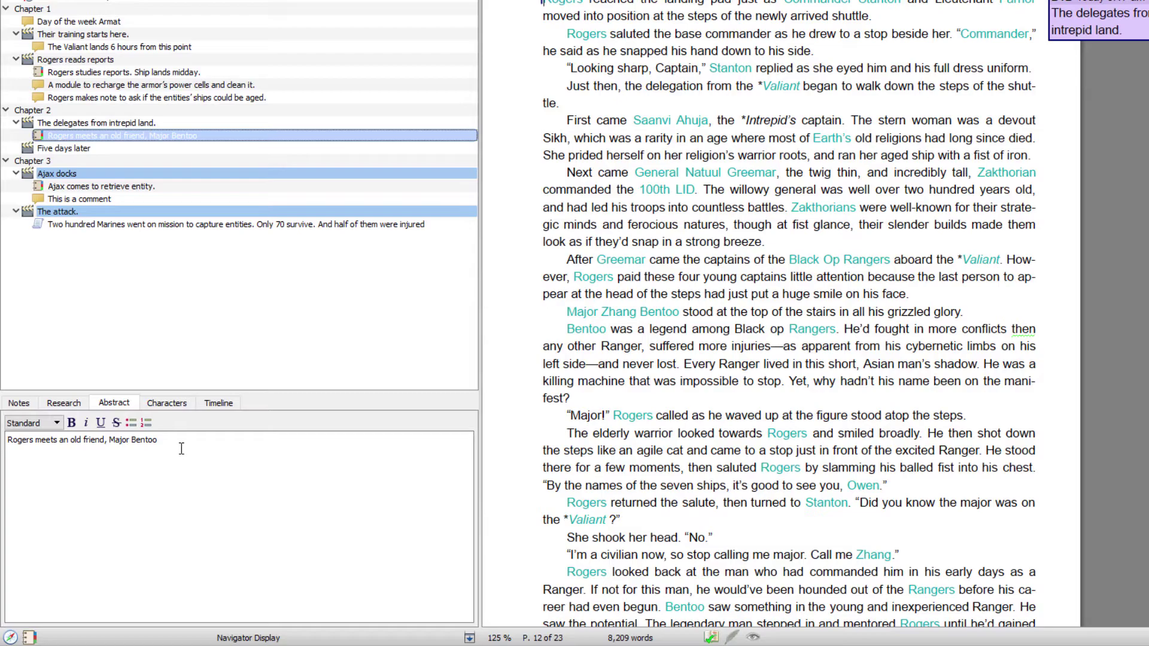
pyautogui.click(168, 405)
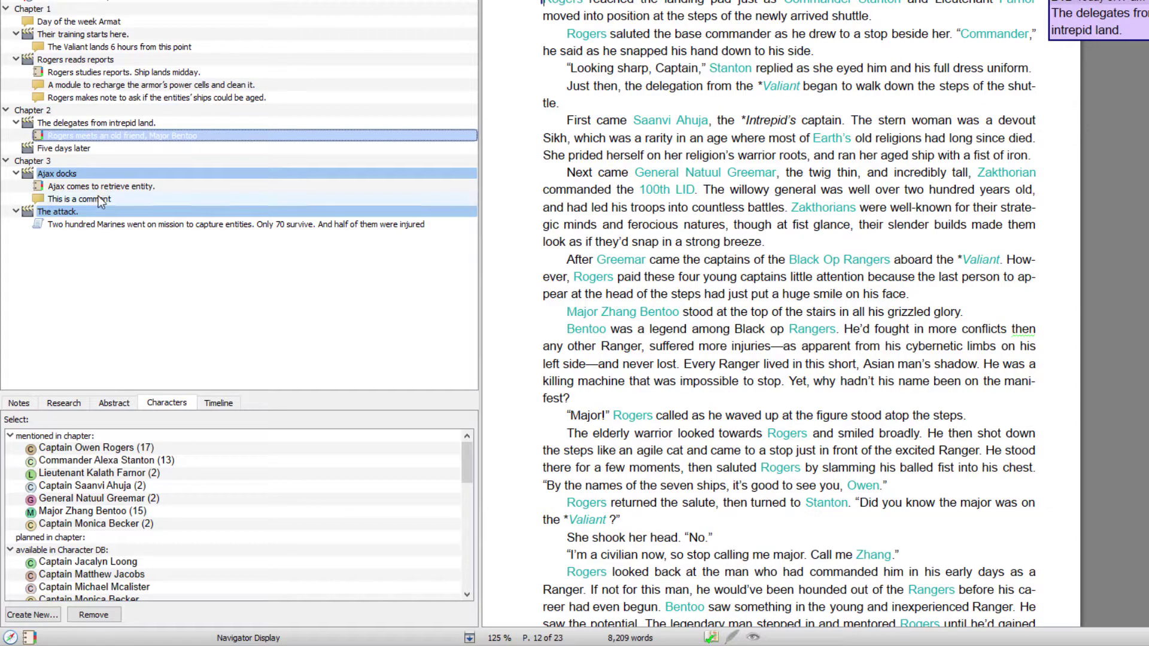
# Step: Check Timeline for Rogers reads reports: 45 minutes after the previous scene, lasting 5 hours
pyautogui.click(82, 173)
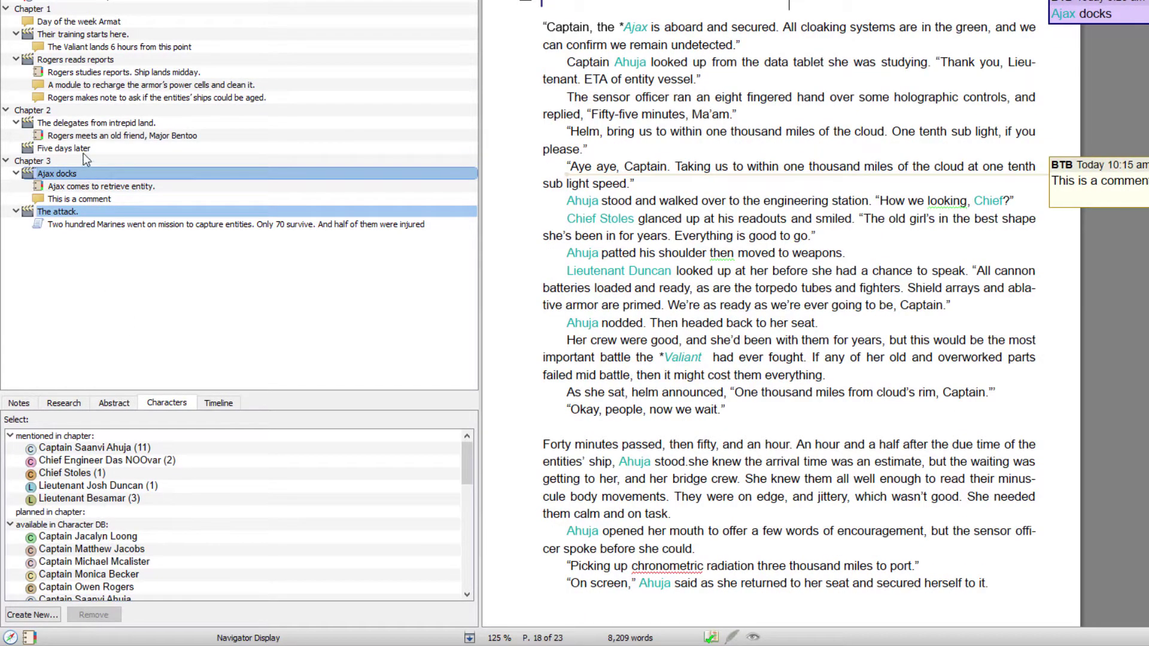
pyautogui.doubleClick(55, 59)
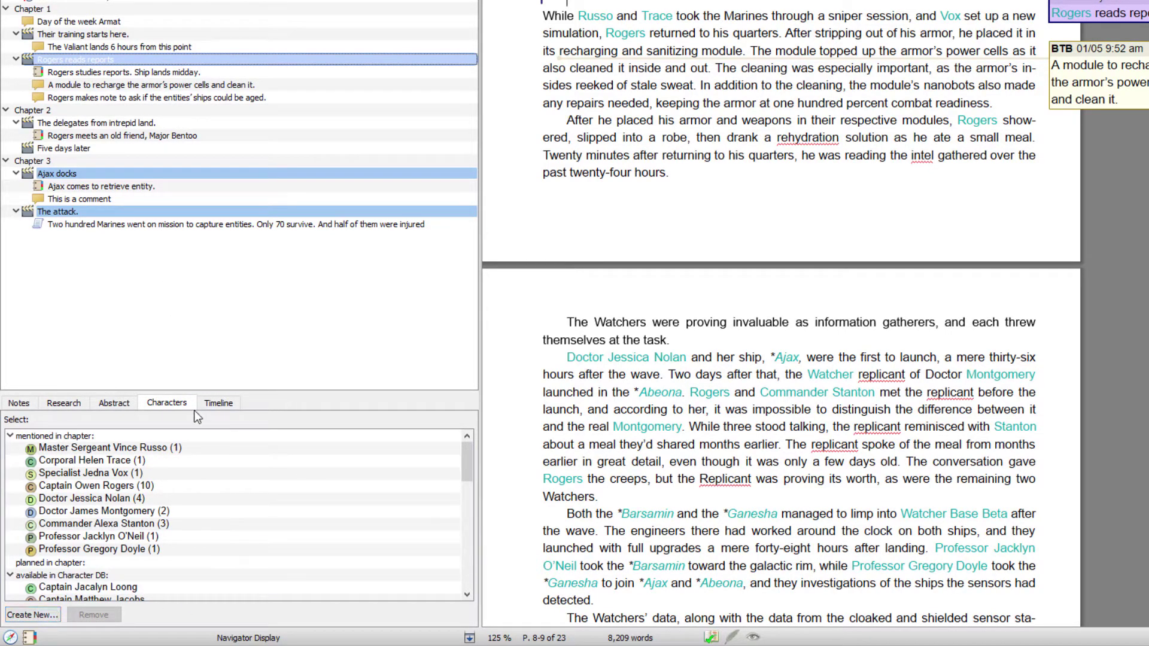
pyautogui.click(218, 402)
pyautogui.doubleClick(85, 124)
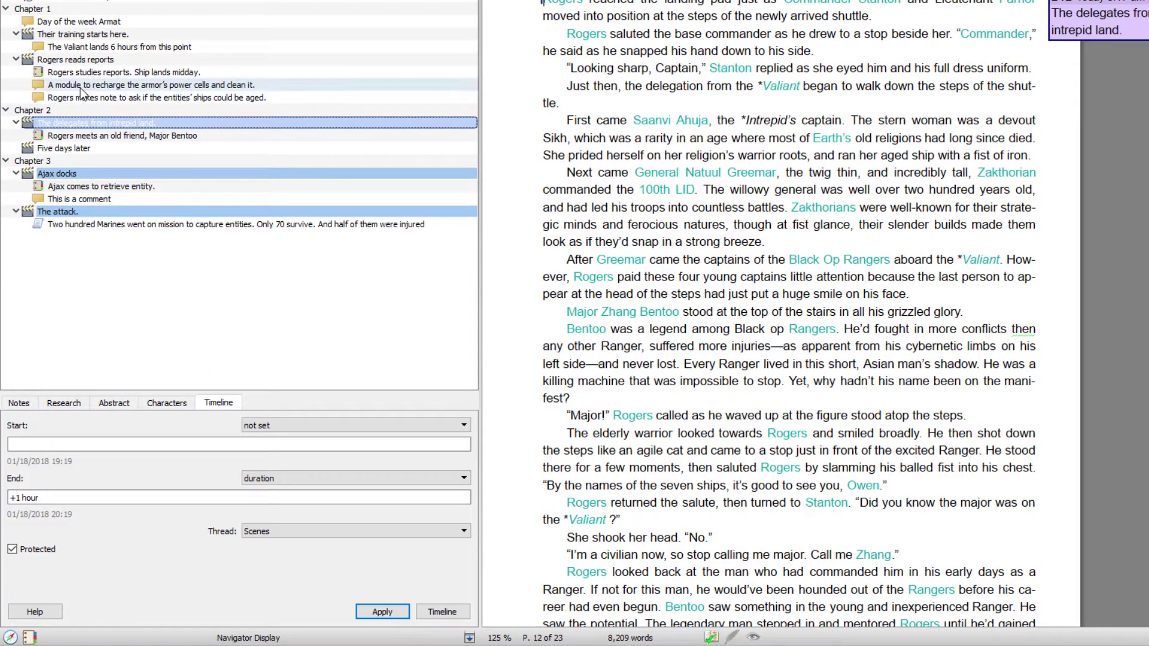
pyautogui.doubleClick(63, 60)
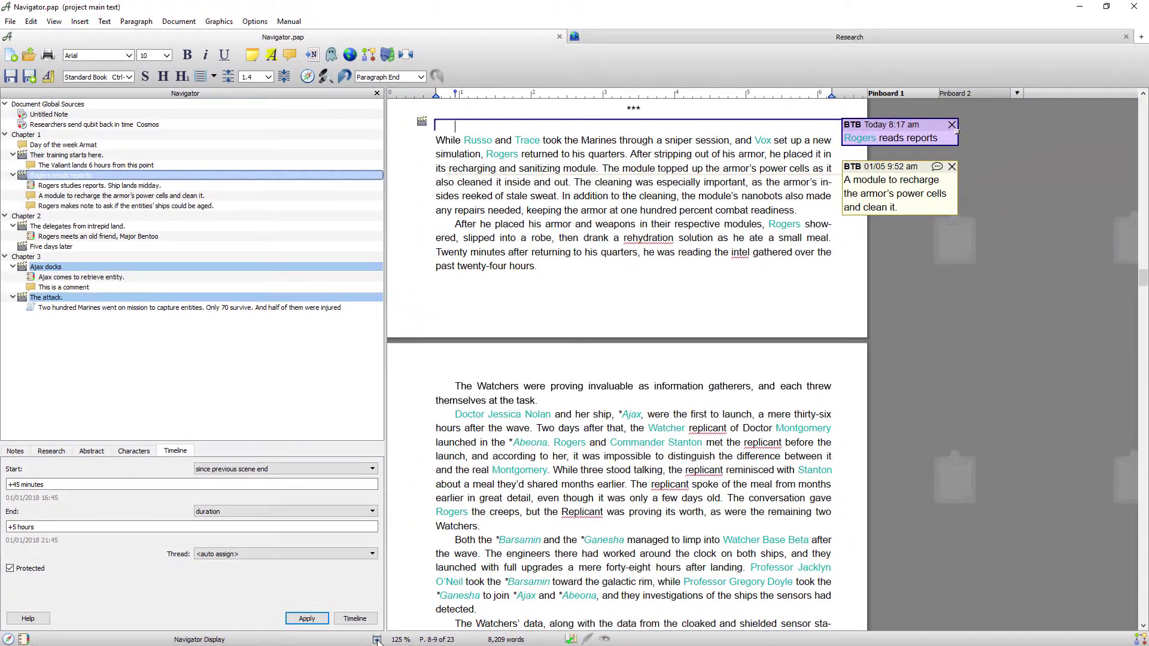
# Step: Hide the details panel, then select the 'Researchers send qubit back in time' research entry
pyautogui.click(440, 639)
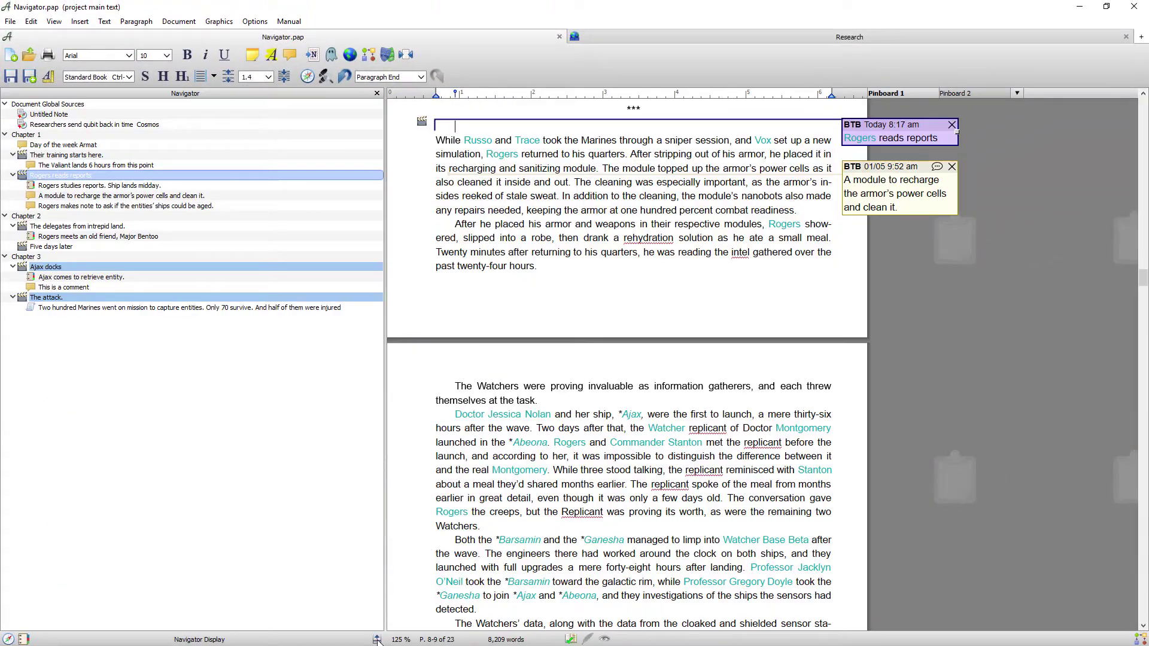
pyautogui.click(83, 125)
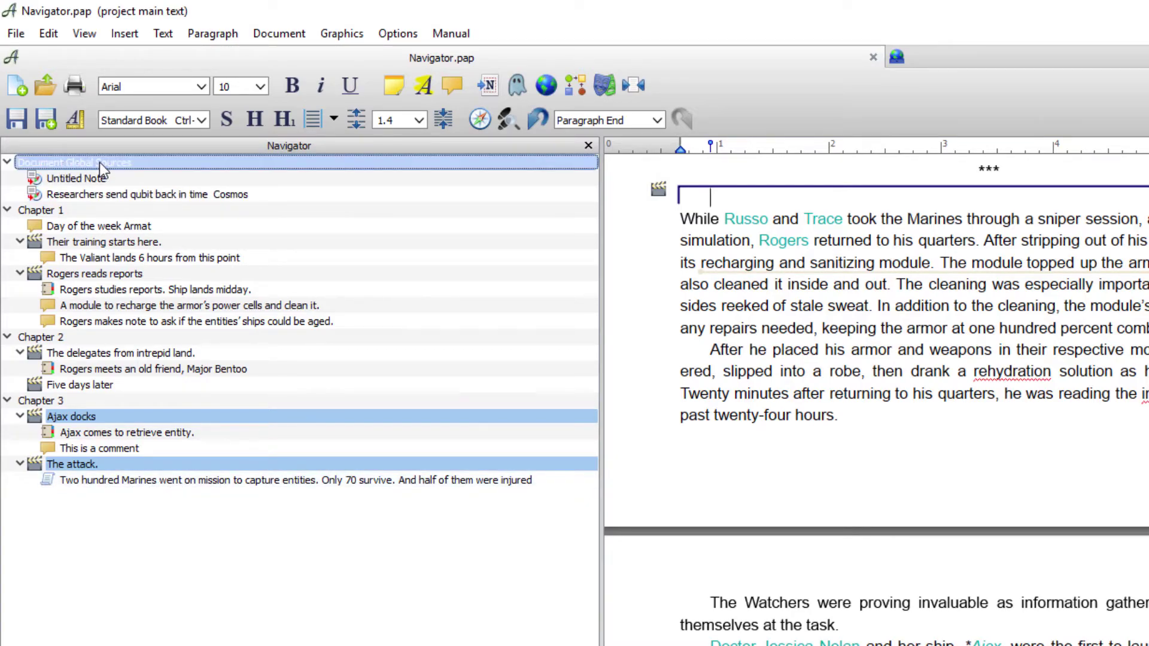
# Step: Insert a global note reading 'This is a global note.'
pyautogui.click(123, 36)
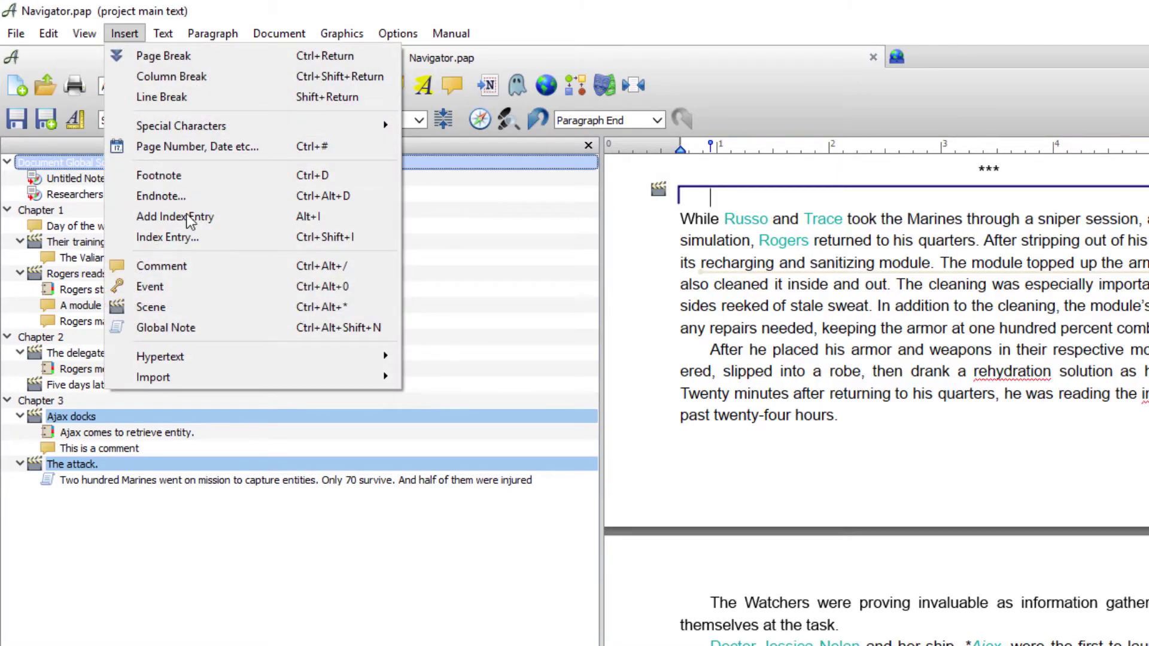
pyautogui.click(209, 329)
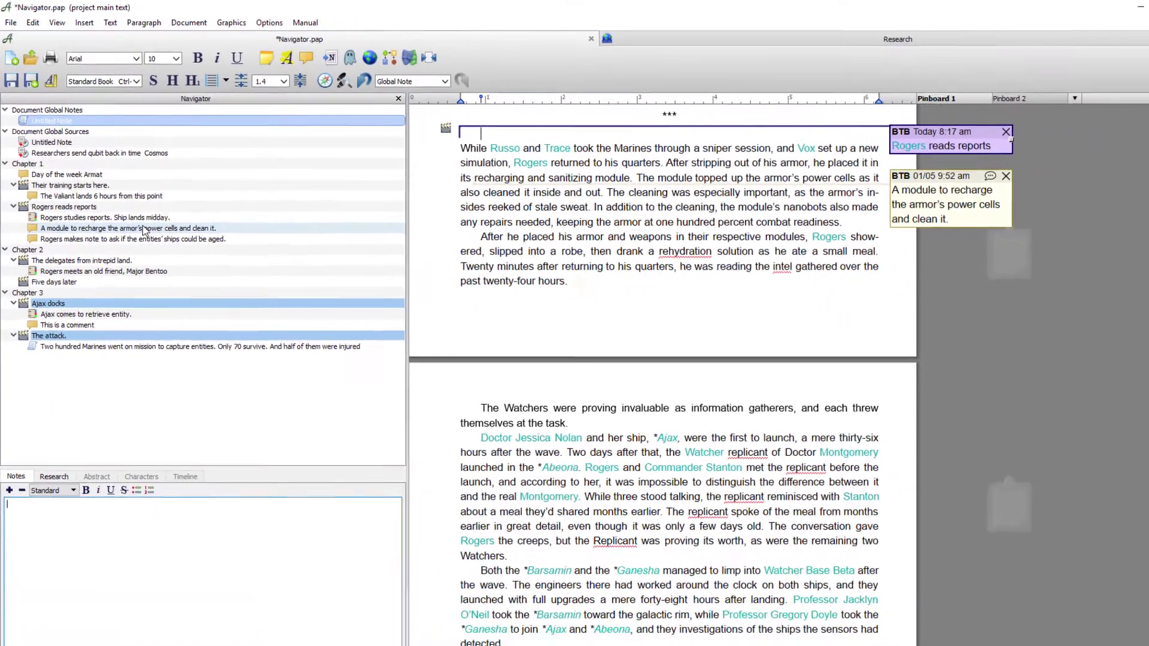
pyautogui.write('This is a global note')
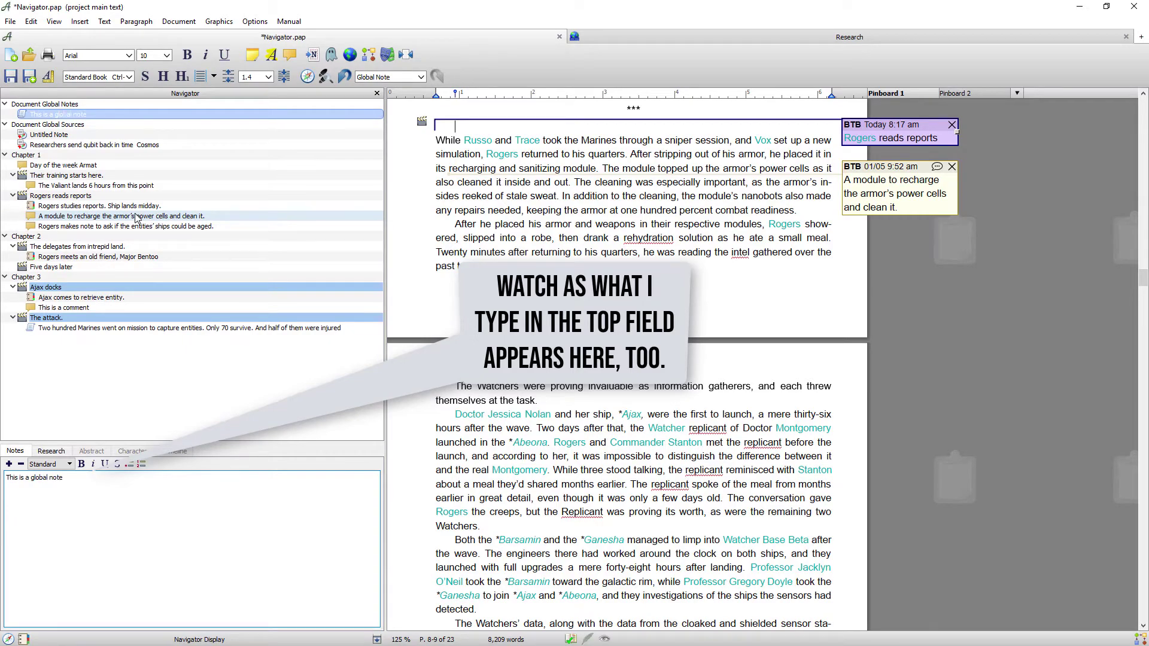
pyautogui.write('.')
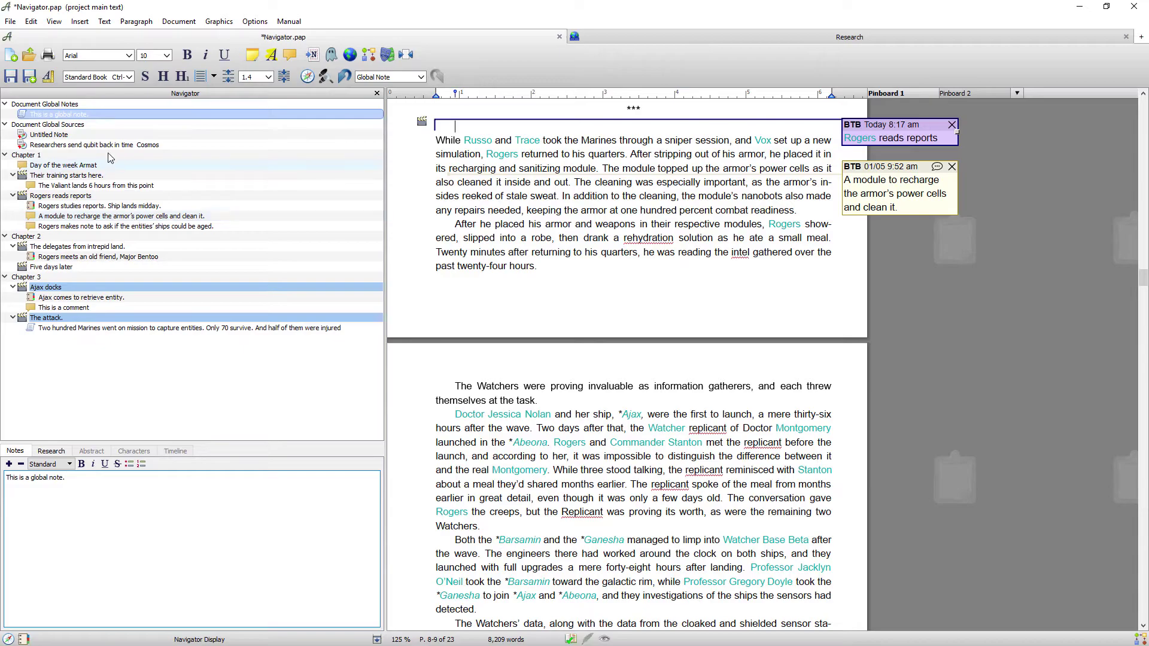